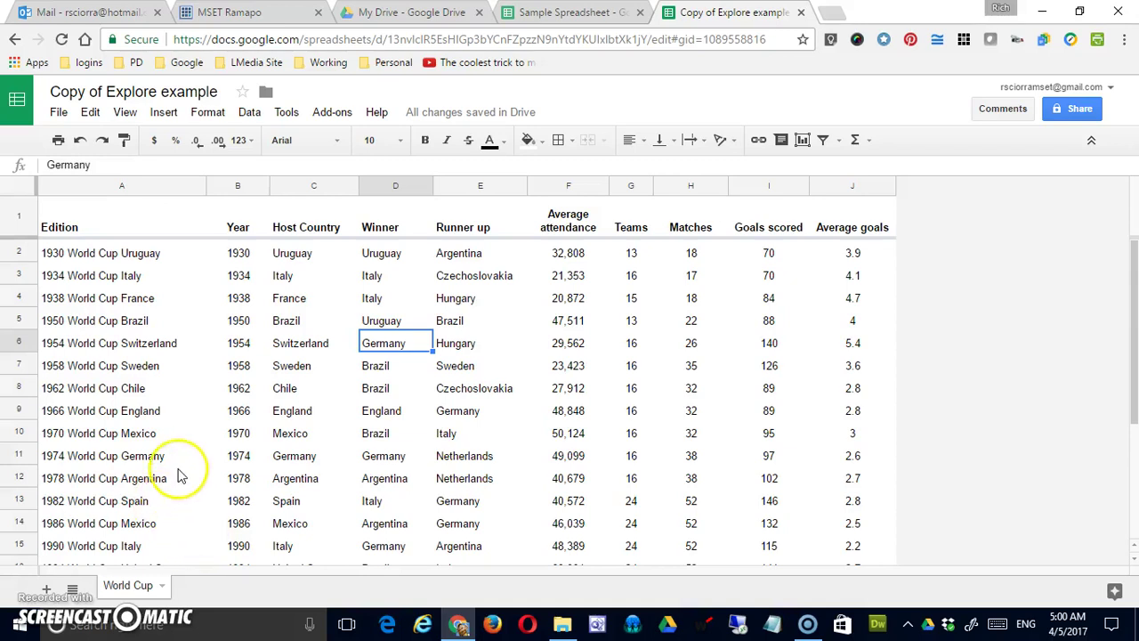
Step: Browse the View menu and select cells, ending on Czechoslovakia in row 3
drag(285, 321, 240, 321)
click(124, 113)
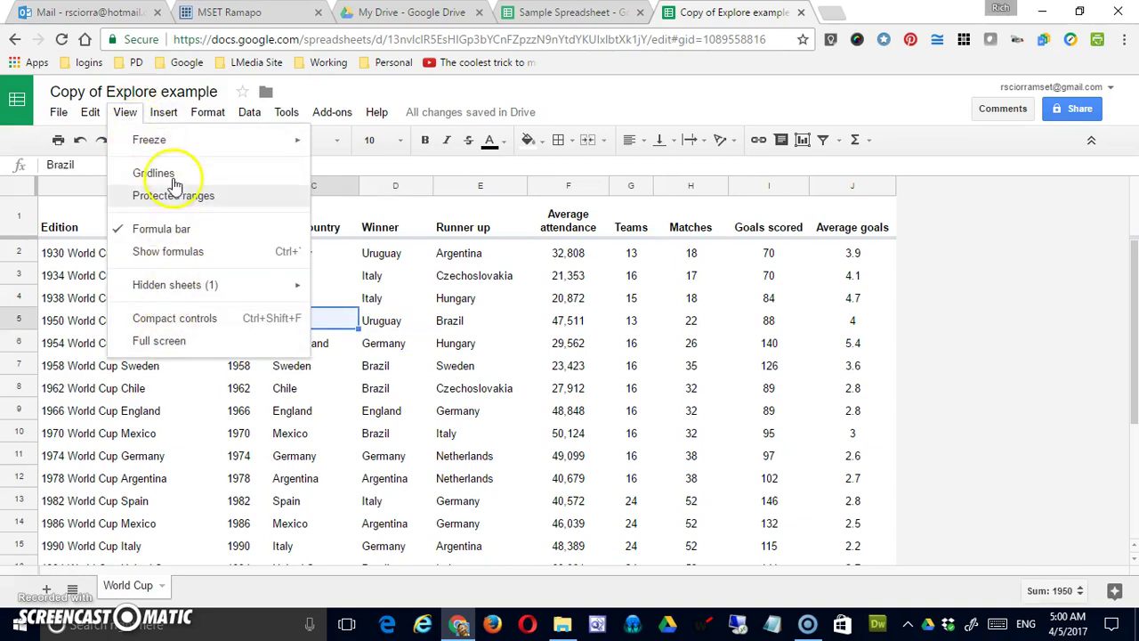
mouse_move(203, 149)
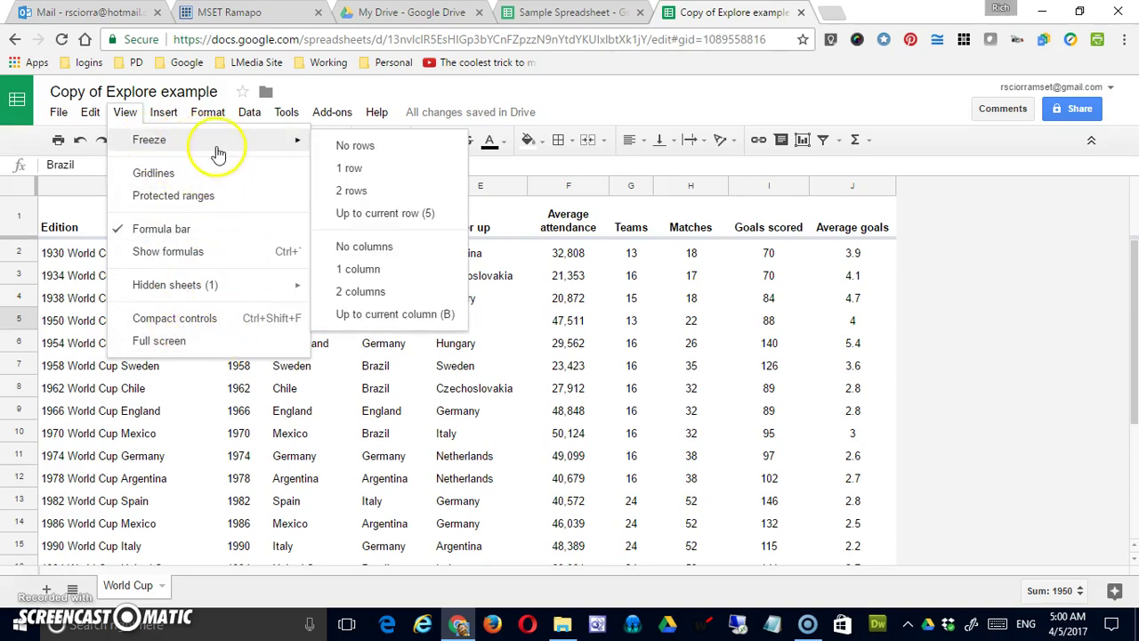
click(238, 415)
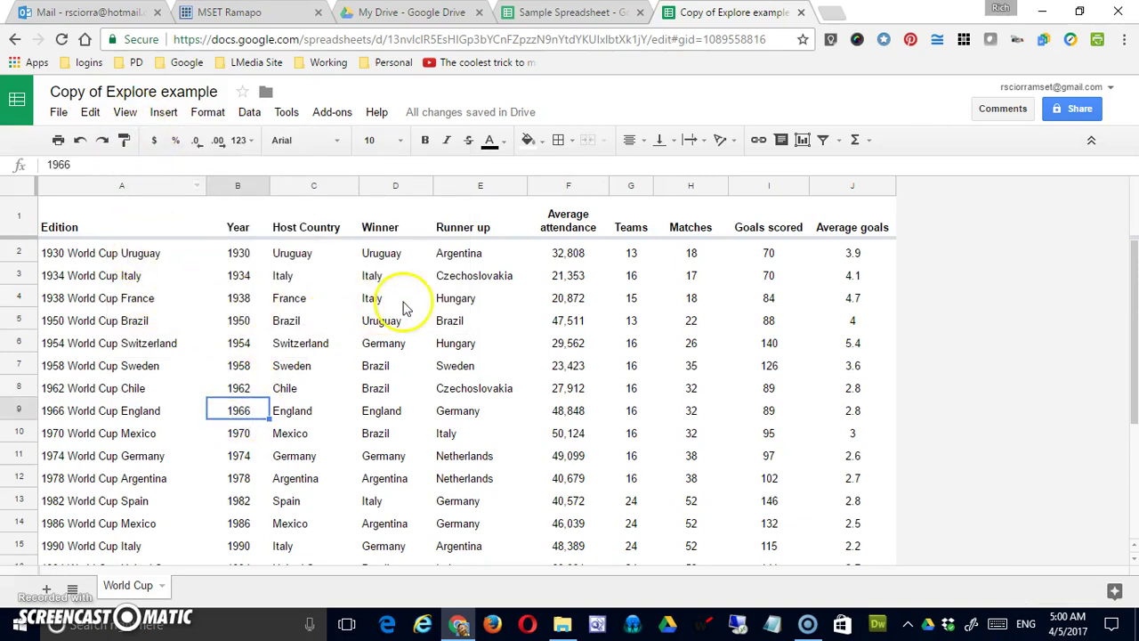
click(396, 300)
click(558, 301)
click(577, 362)
click(461, 365)
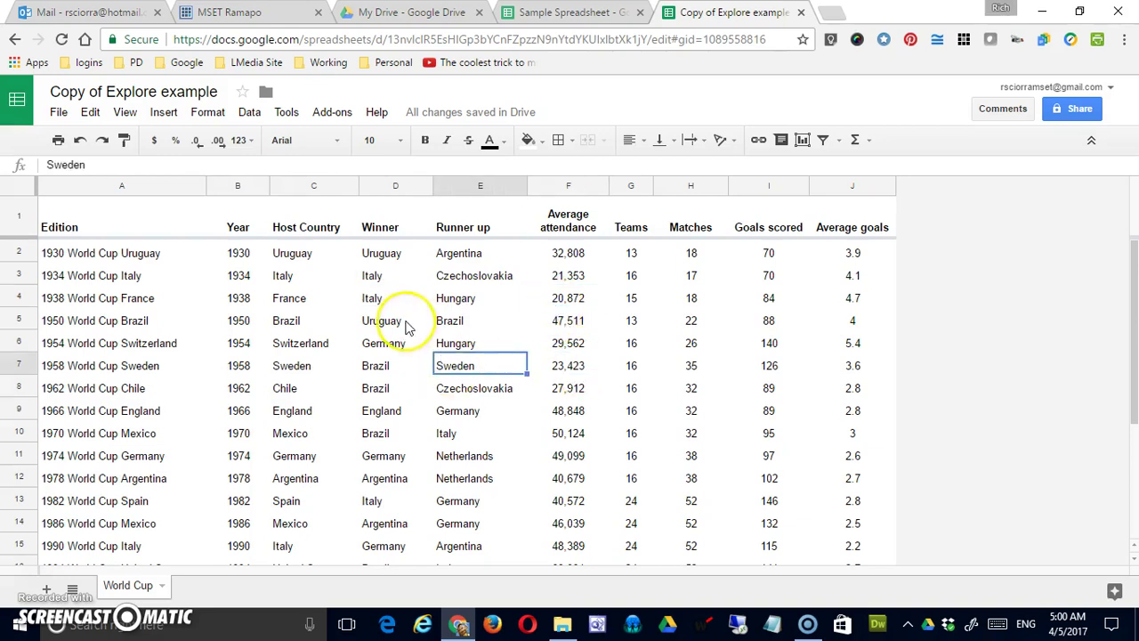
click(406, 321)
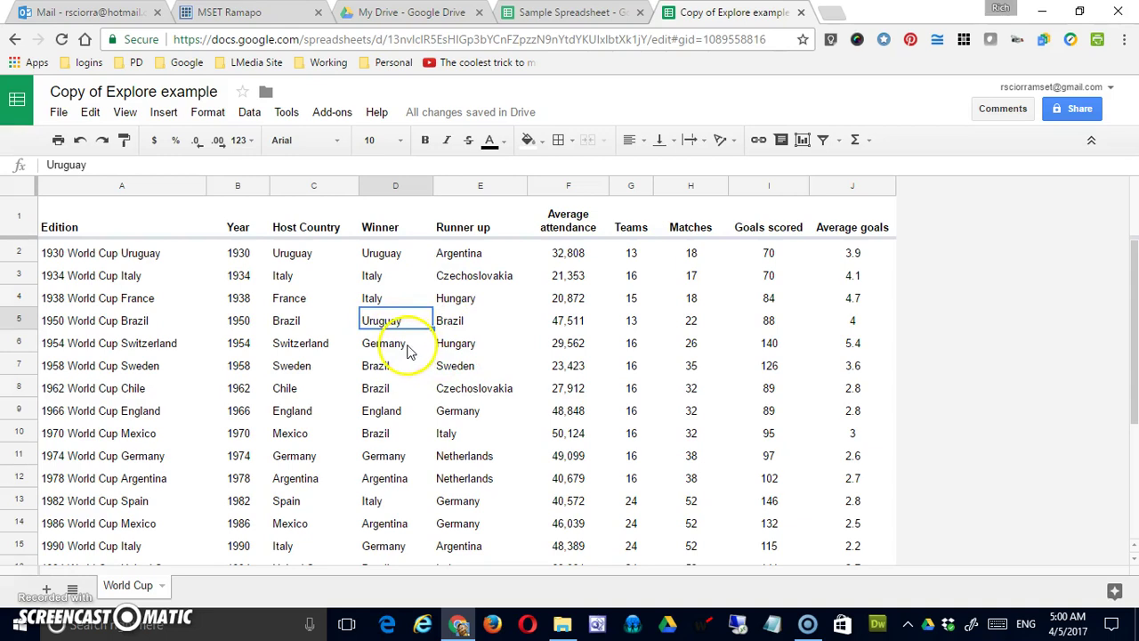
click(476, 283)
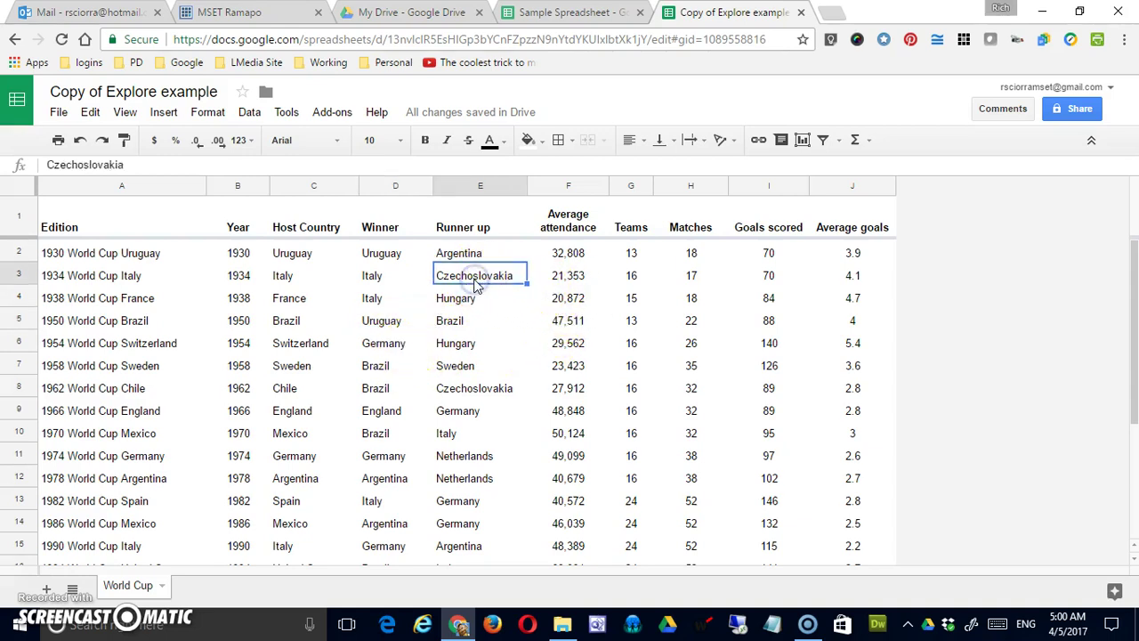
Step: Freeze rows 1 to 3 and scroll to confirm they stay in place
click(125, 113)
mouse_move(138, 142)
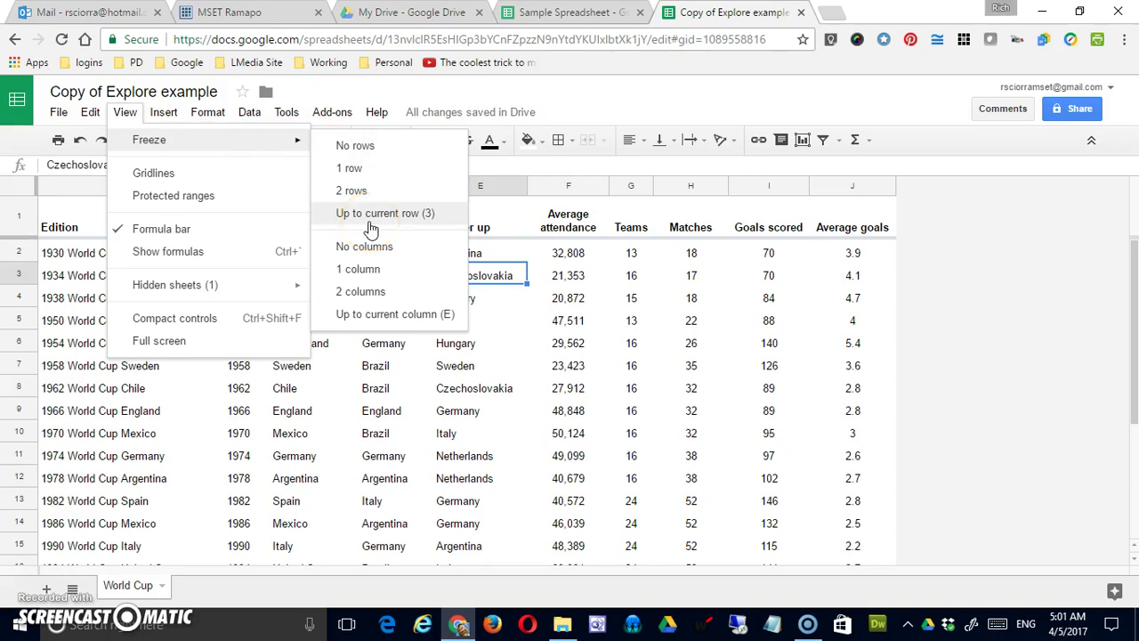
click(430, 218)
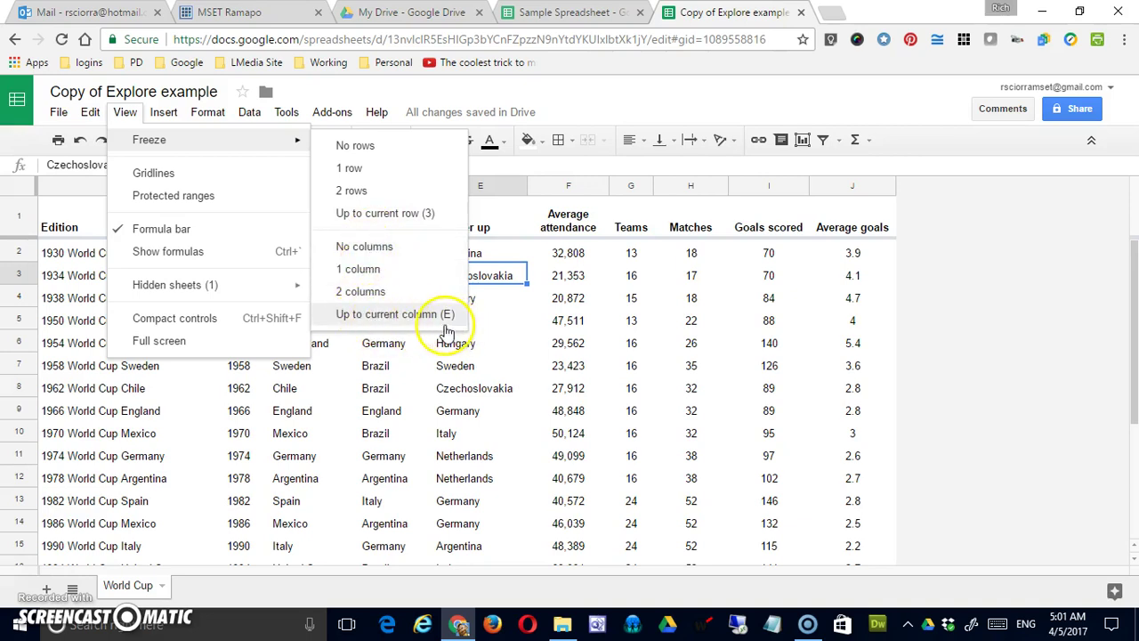
click(432, 215)
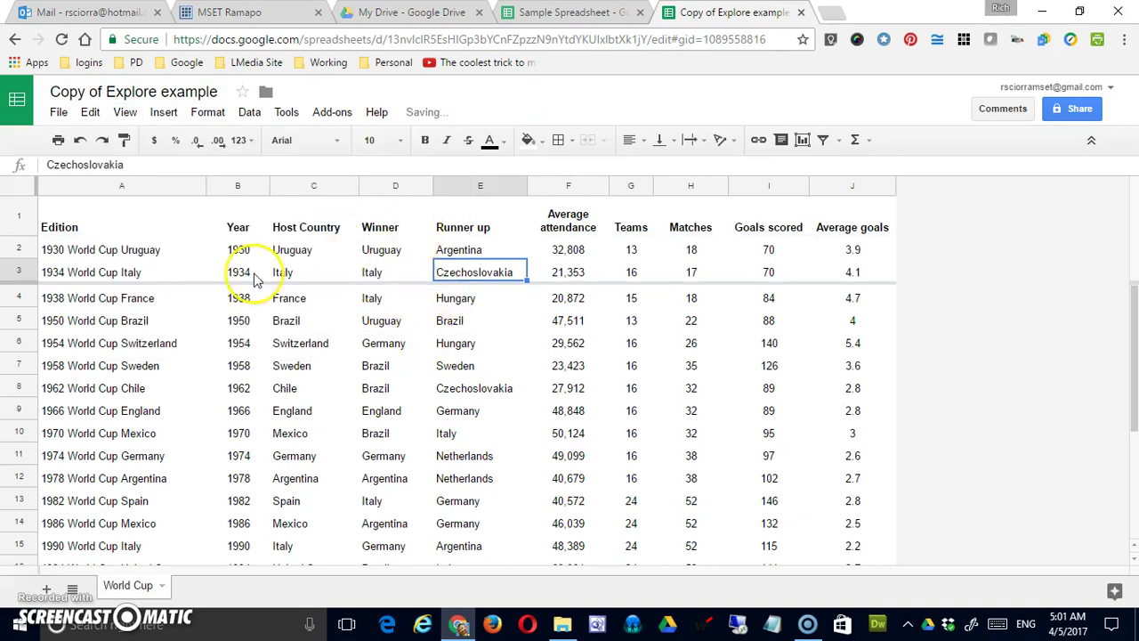
scroll(375, 363, down, 5)
scroll(379, 374, up, 5)
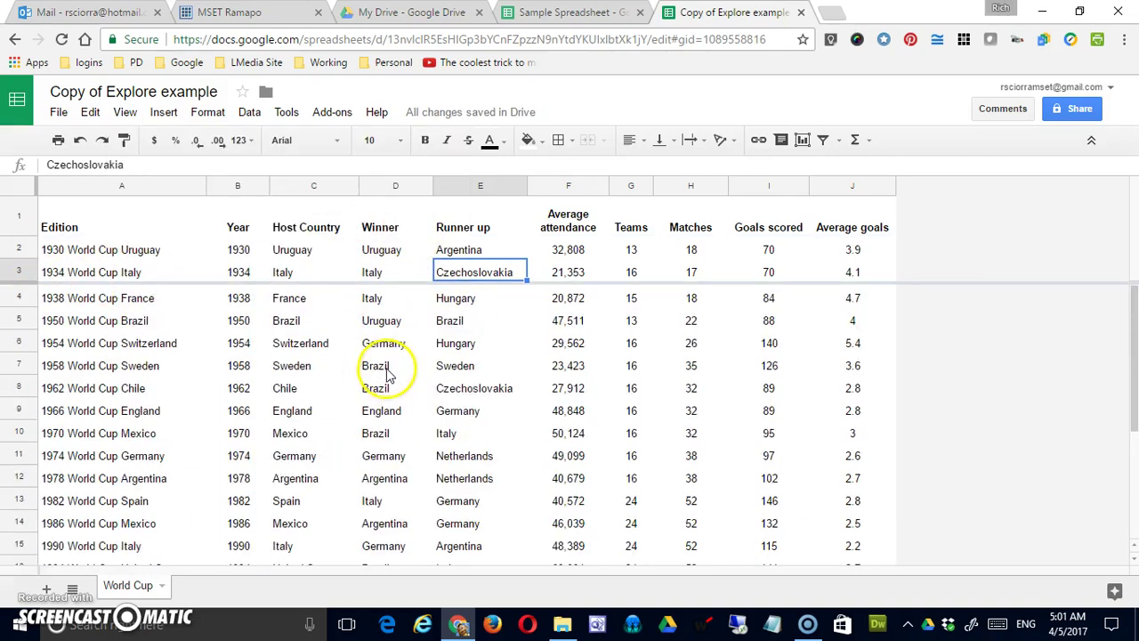
scroll(378, 374, down, 5)
scroll(378, 374, up, 5)
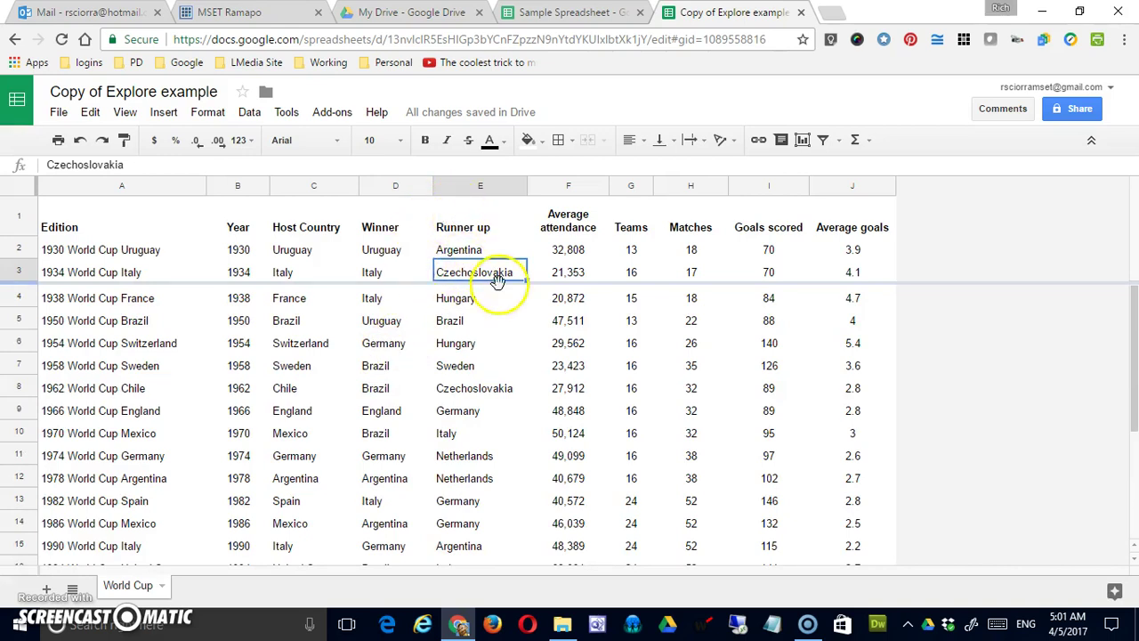
Step: Freeze columns A through E and scroll to confirm the freeze holds
click(126, 112)
mouse_move(177, 142)
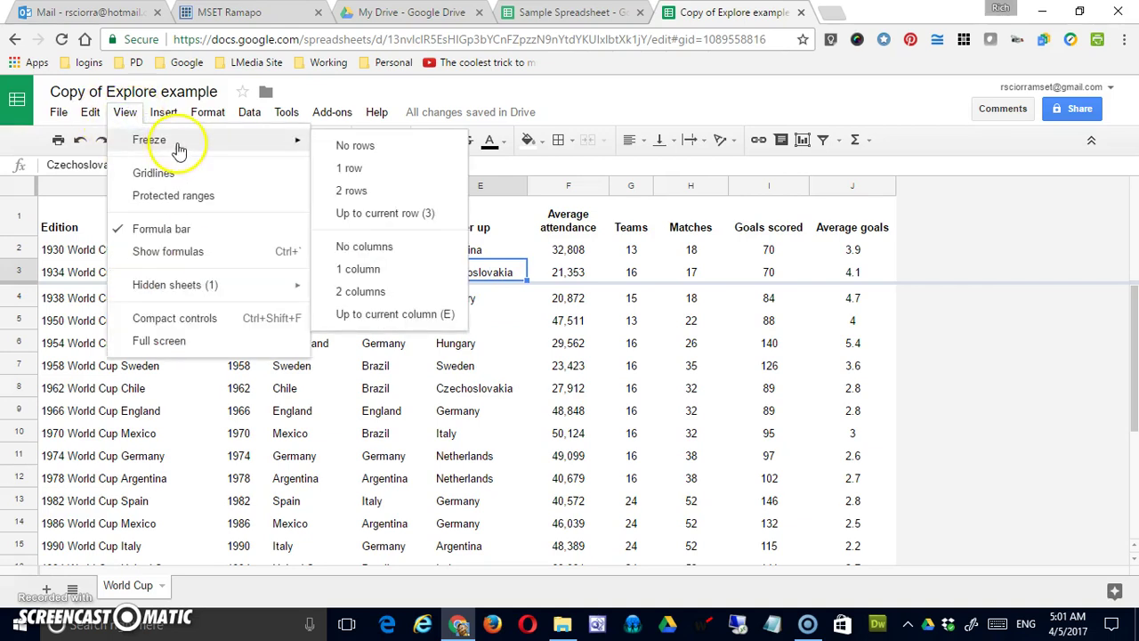
click(395, 314)
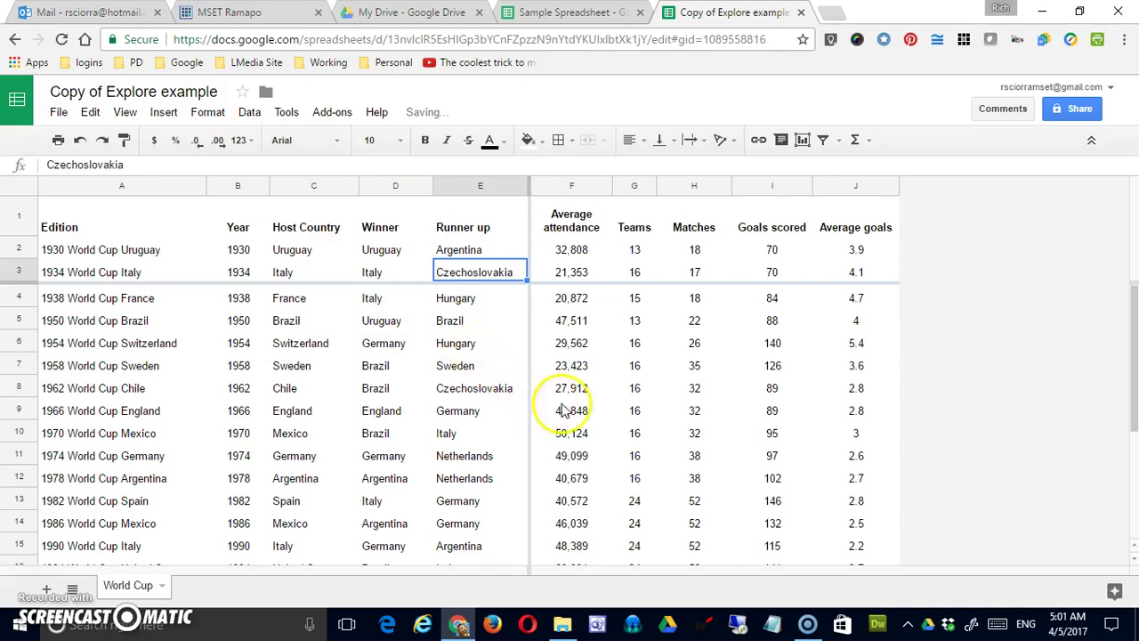
scroll(570, 414, down, 3)
scroll(579, 416, up, 3)
scroll(640, 418, down, 4)
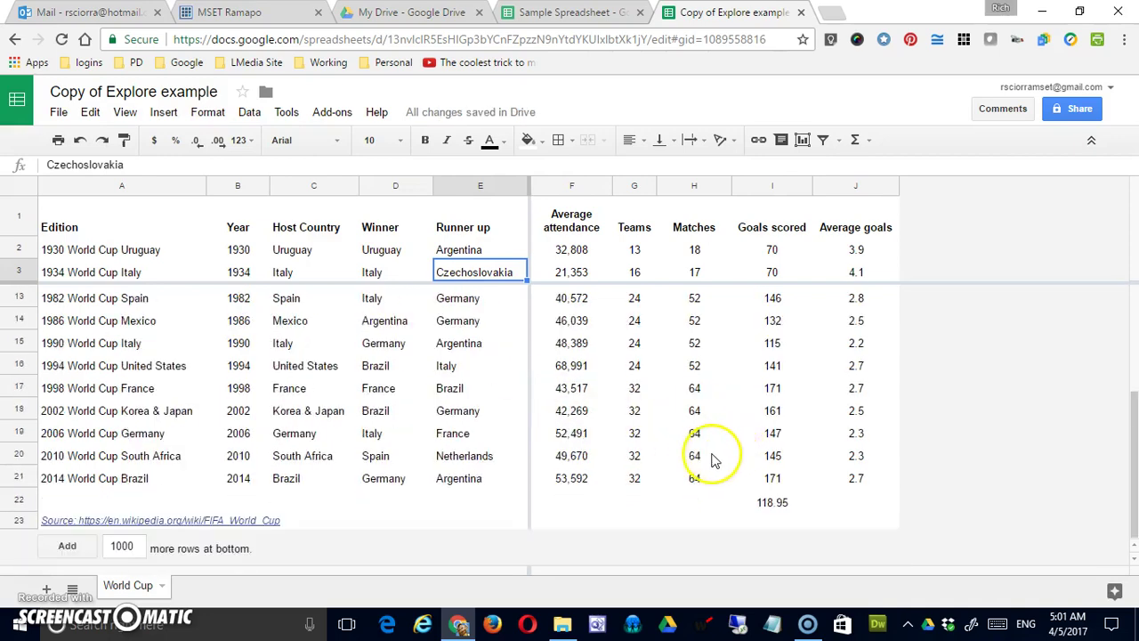
scroll(712, 456, up, 4)
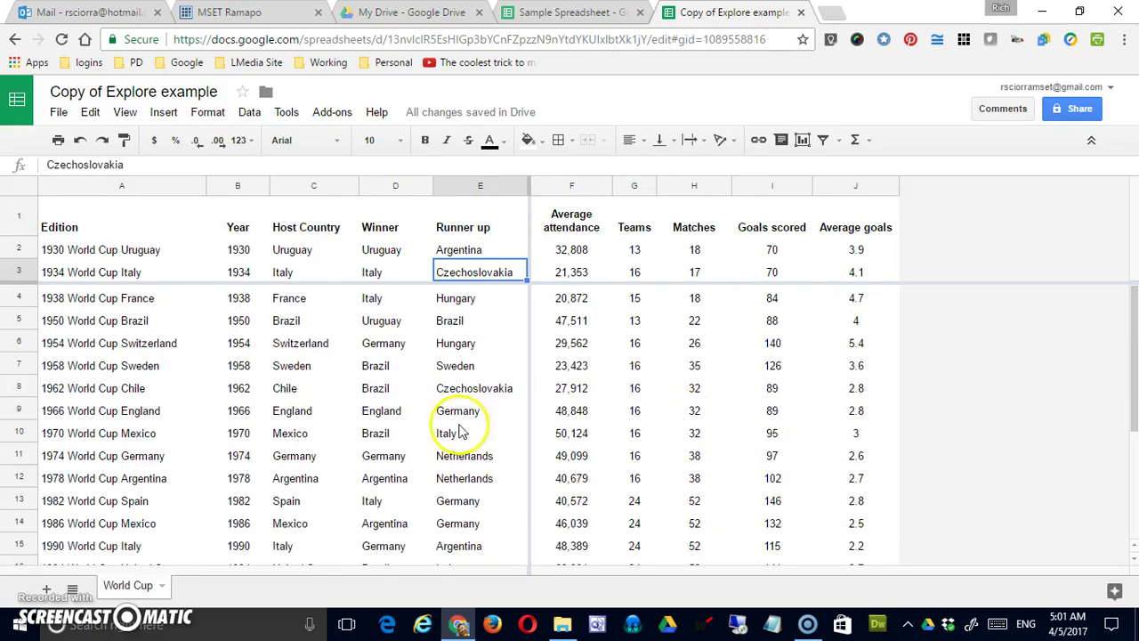
click(471, 478)
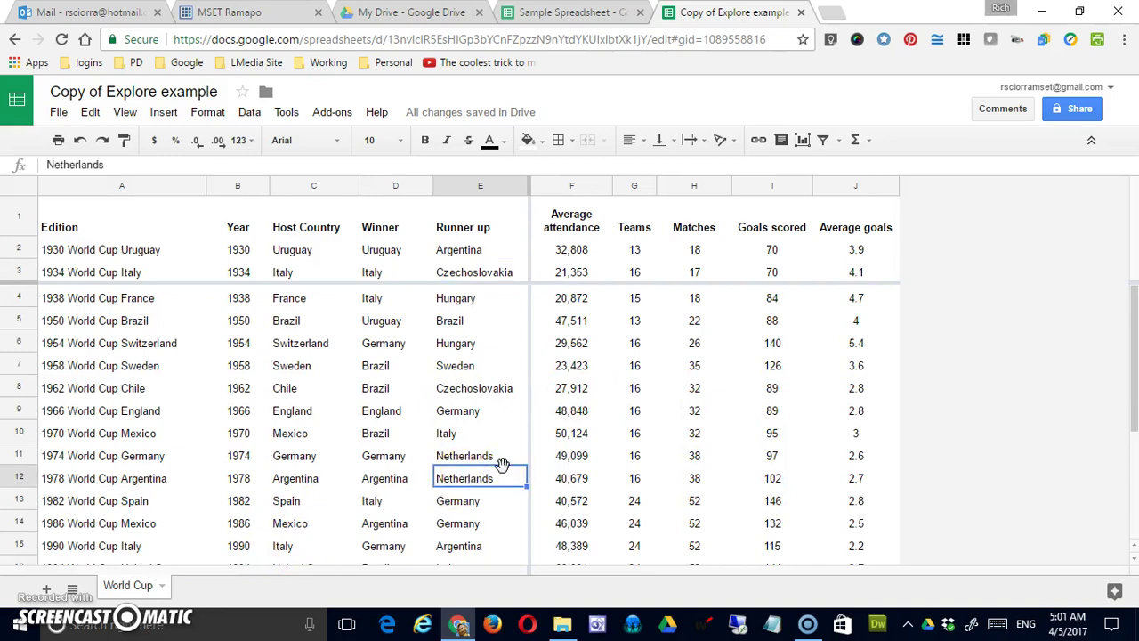
key(Right)
key(Right)
key(Right)
key(Right)
key(Right)
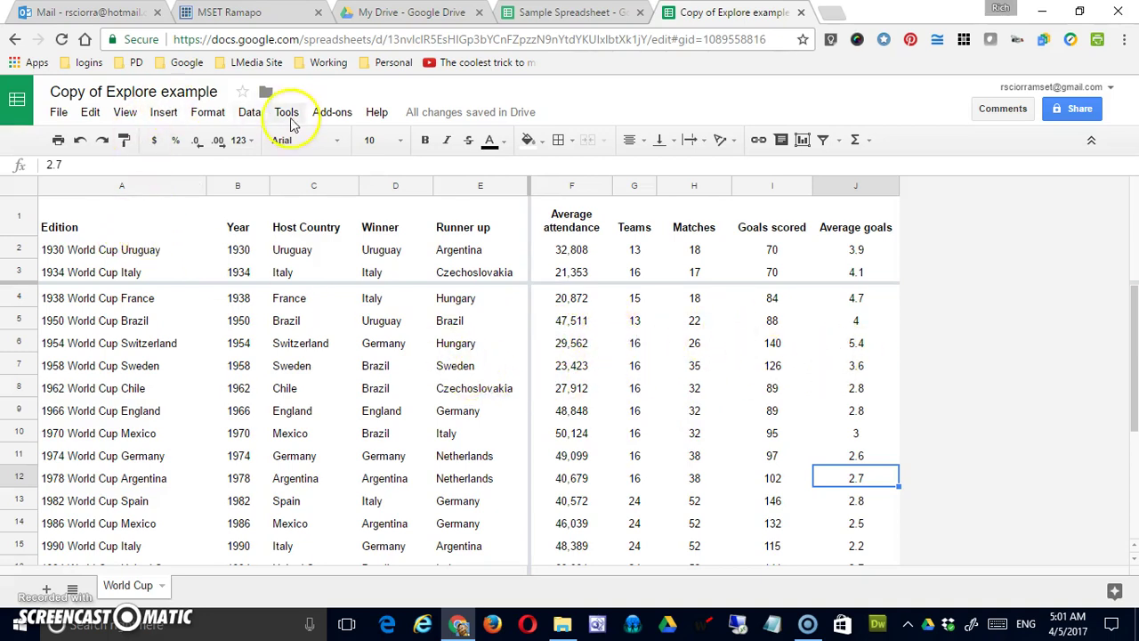
Step: Clear any existing freeze, leaving no frozen rows or columns
click(124, 112)
mouse_move(178, 145)
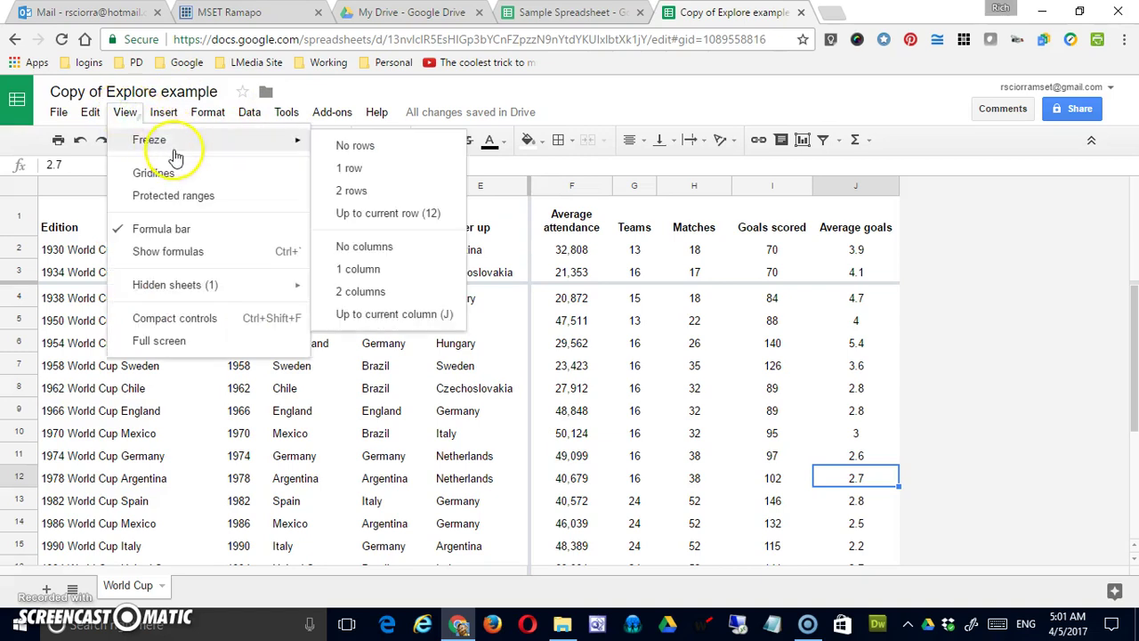
click(381, 145)
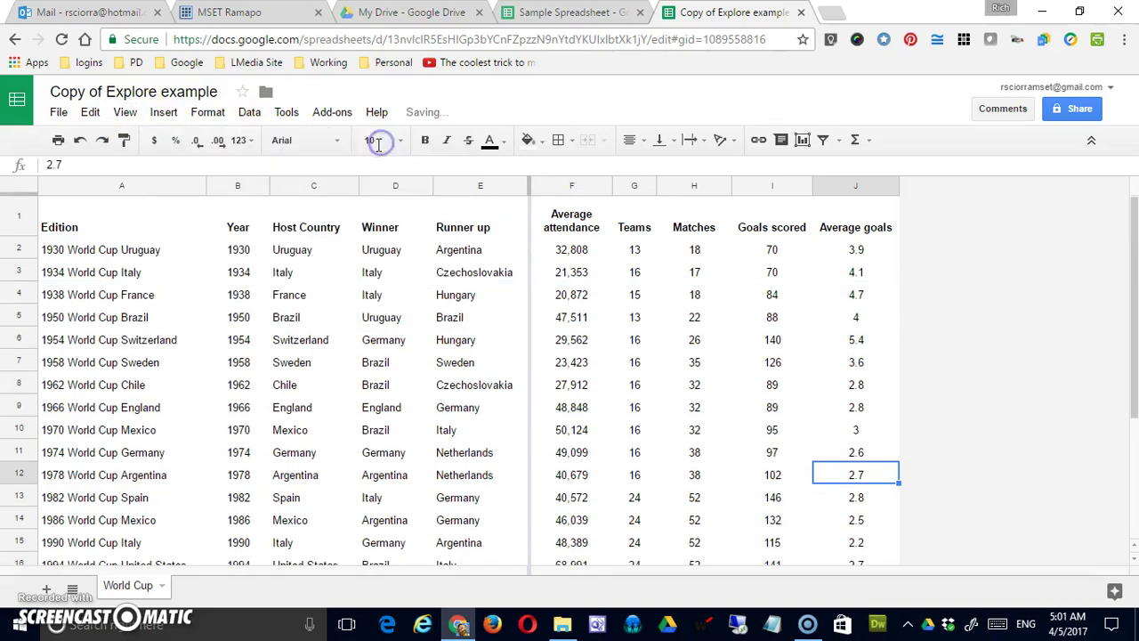
click(123, 112)
mouse_move(148, 140)
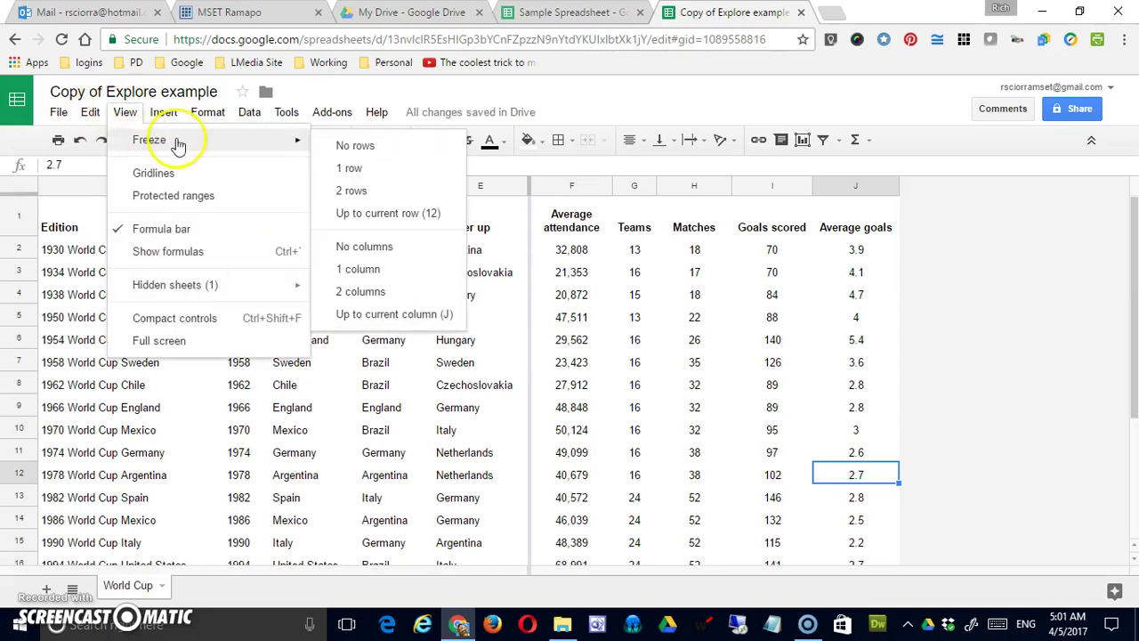
click(394, 249)
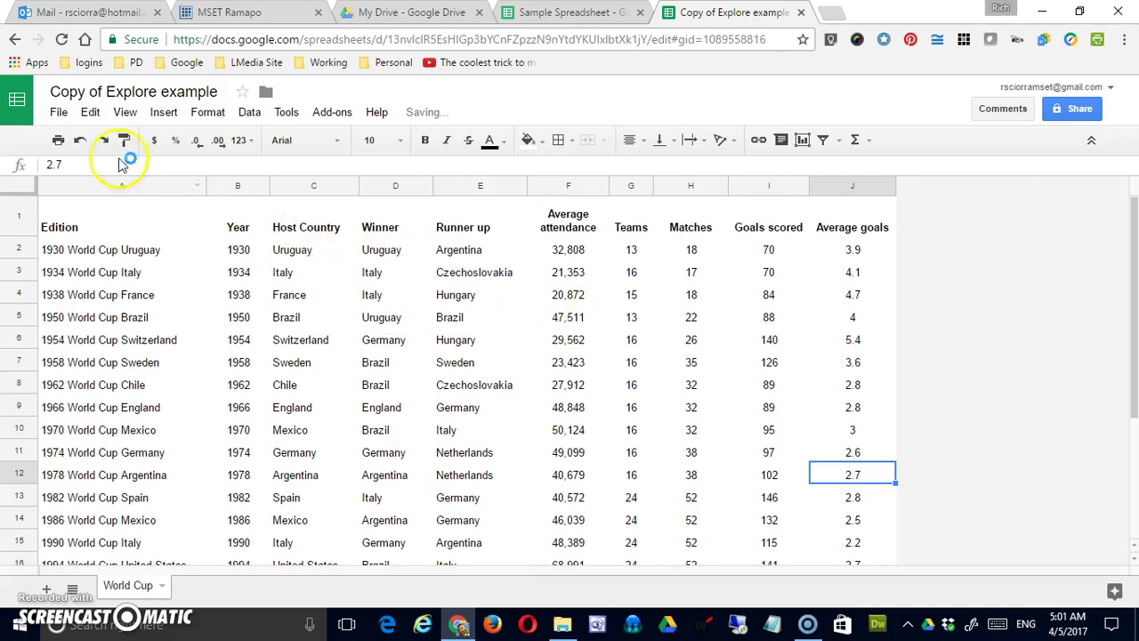
Step: Freeze just the header row, scroll to test it, then unfreeze all rows
click(124, 113)
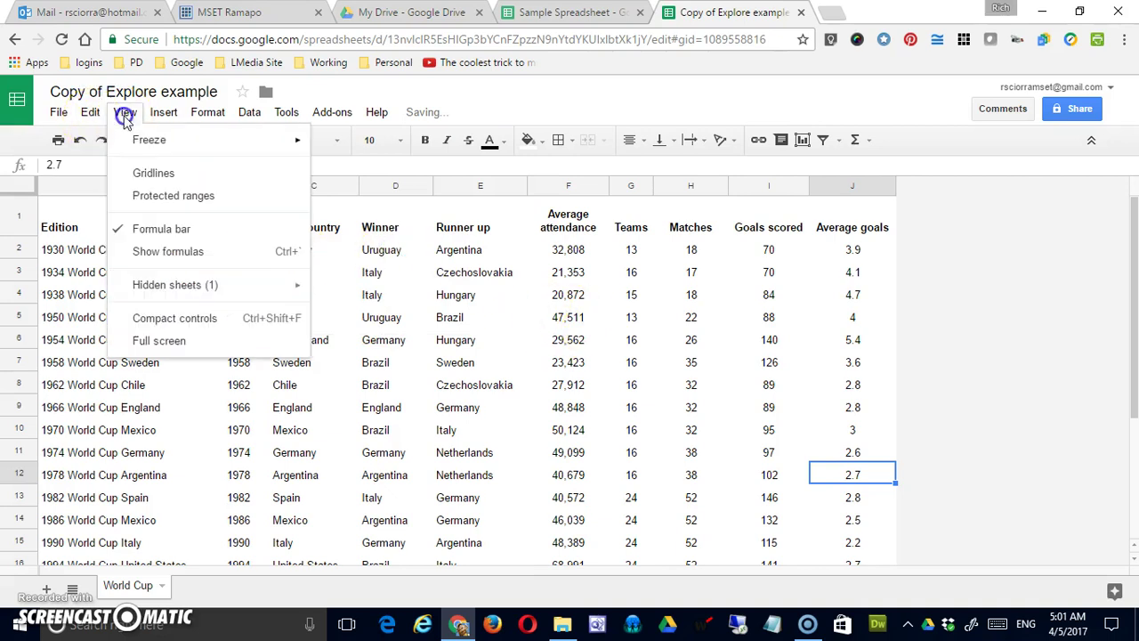
click(203, 152)
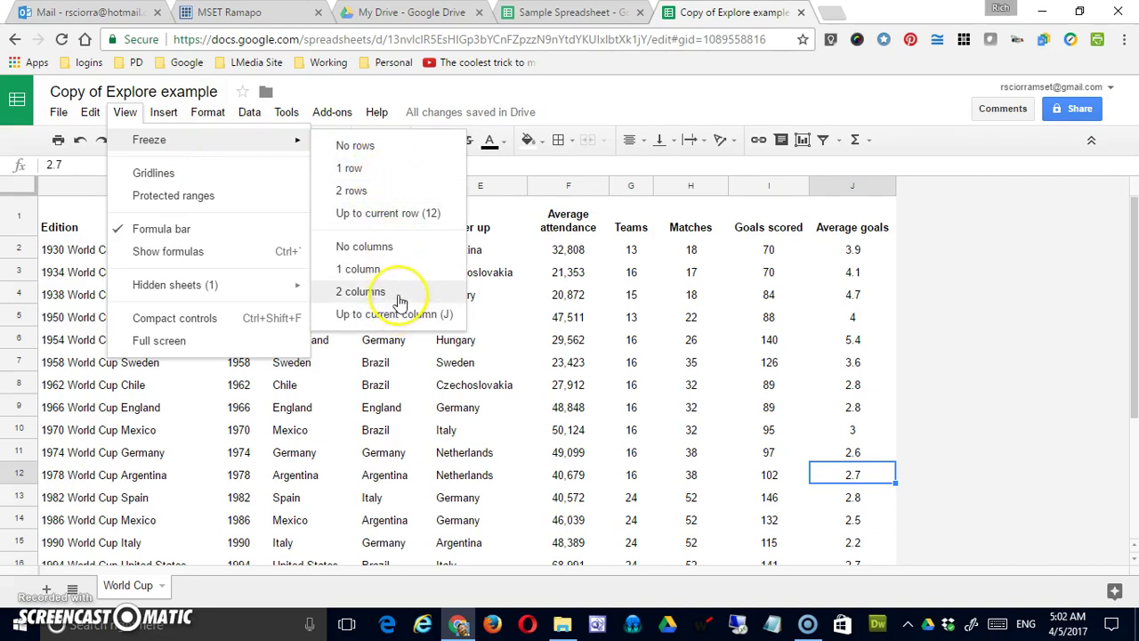
click(373, 171)
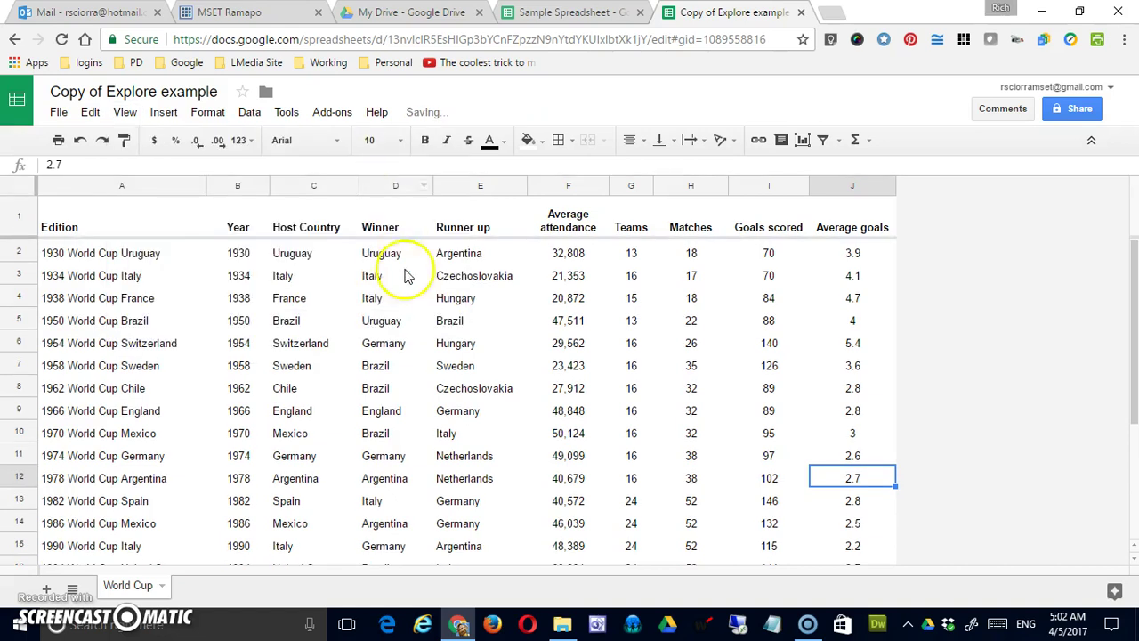
scroll(433, 321, down, 3)
scroll(418, 317, up, 3)
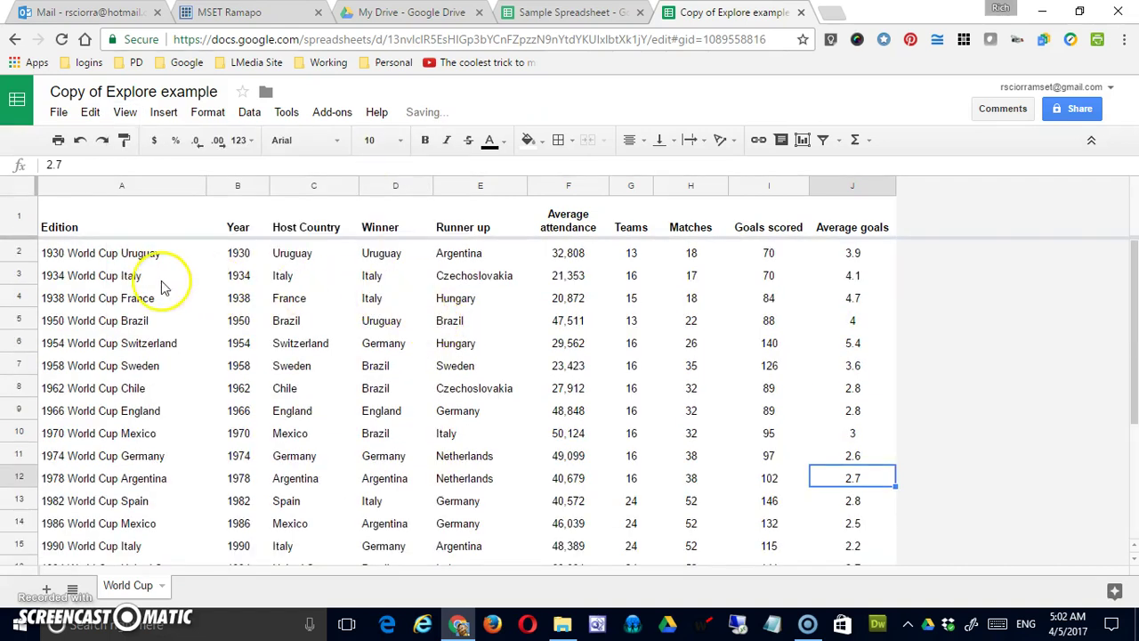
click(124, 112)
mouse_move(156, 148)
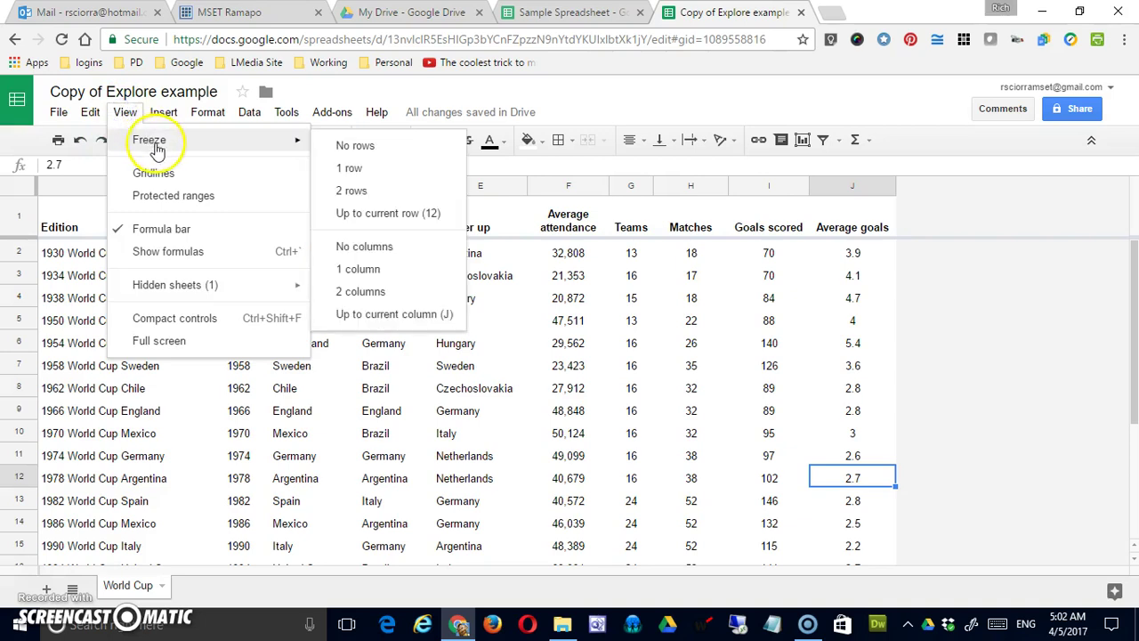
click(345, 145)
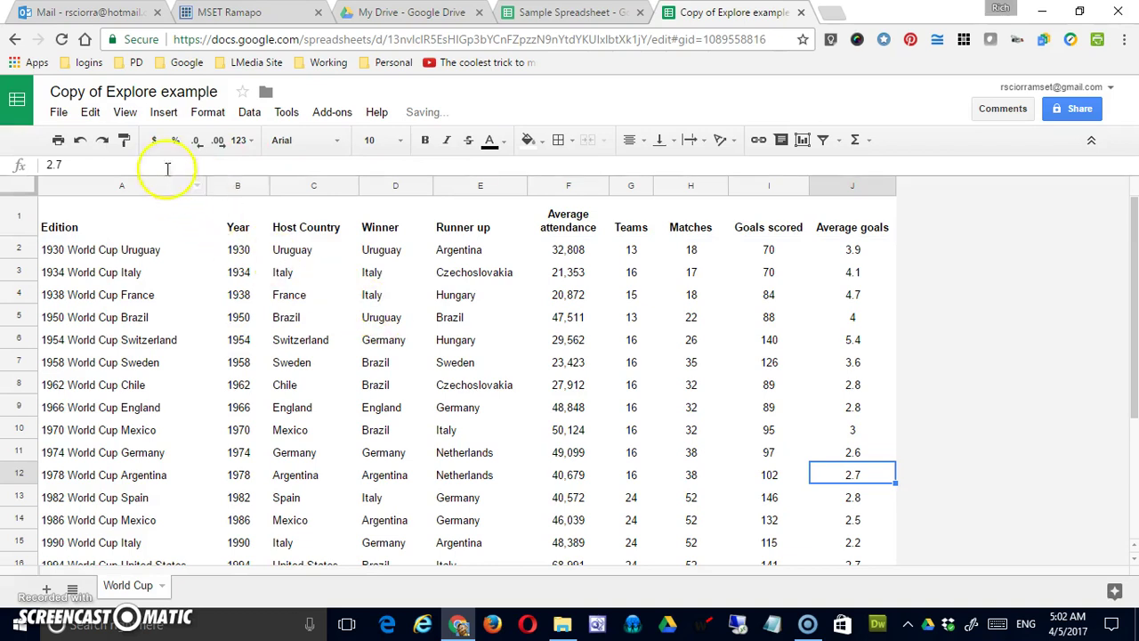
Step: Turn the sheet's gridlines on, then switch them off again
click(125, 114)
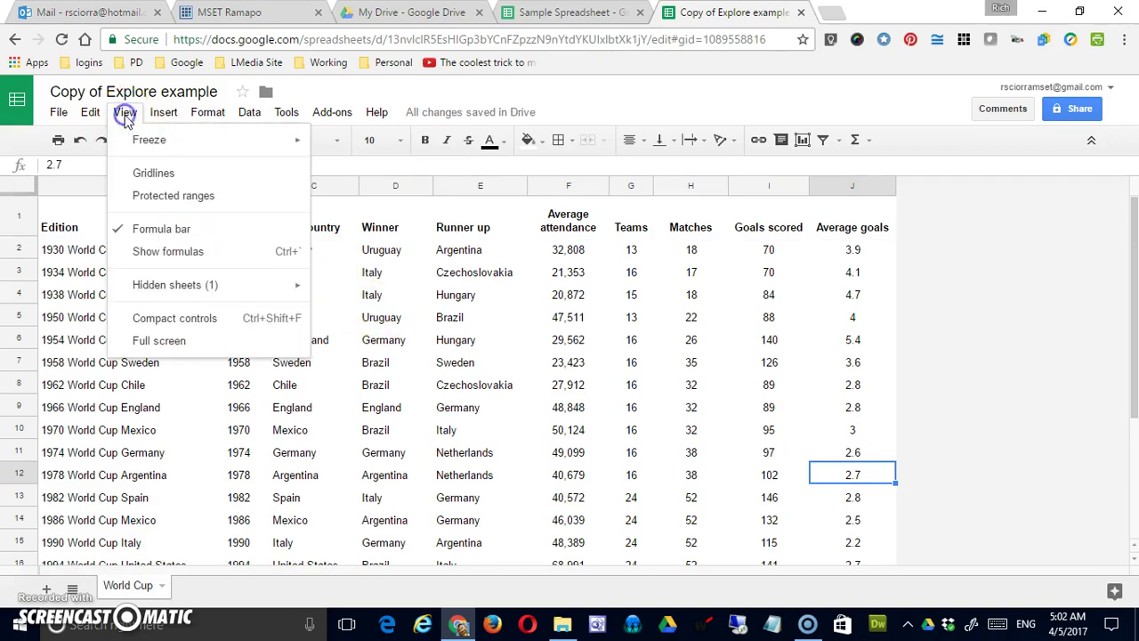
click(151, 178)
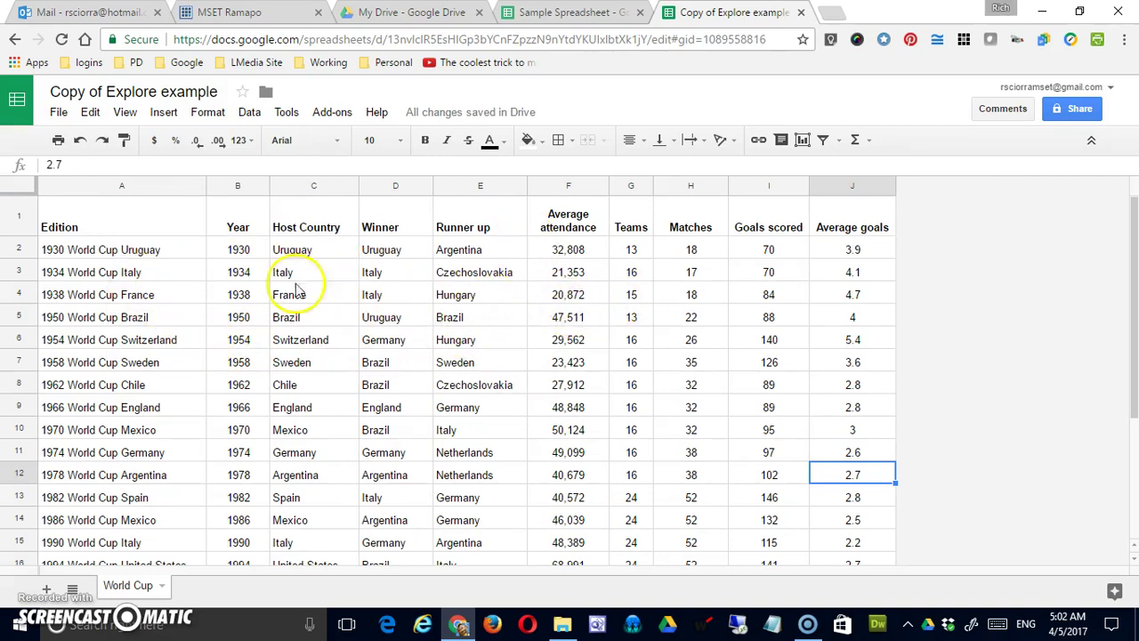
click(126, 115)
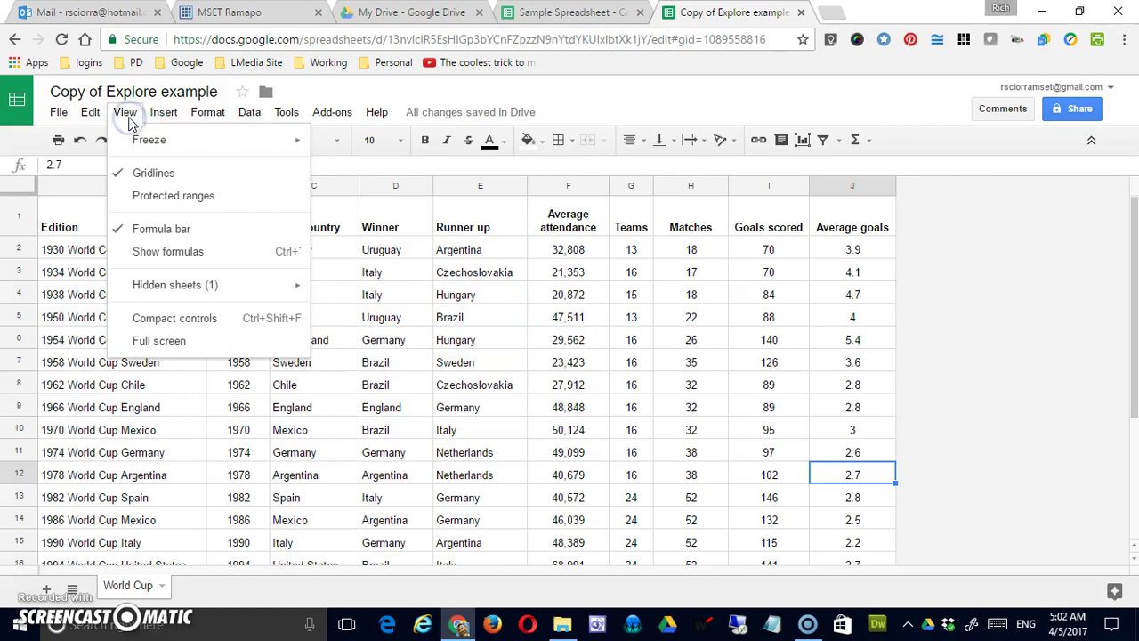
click(142, 173)
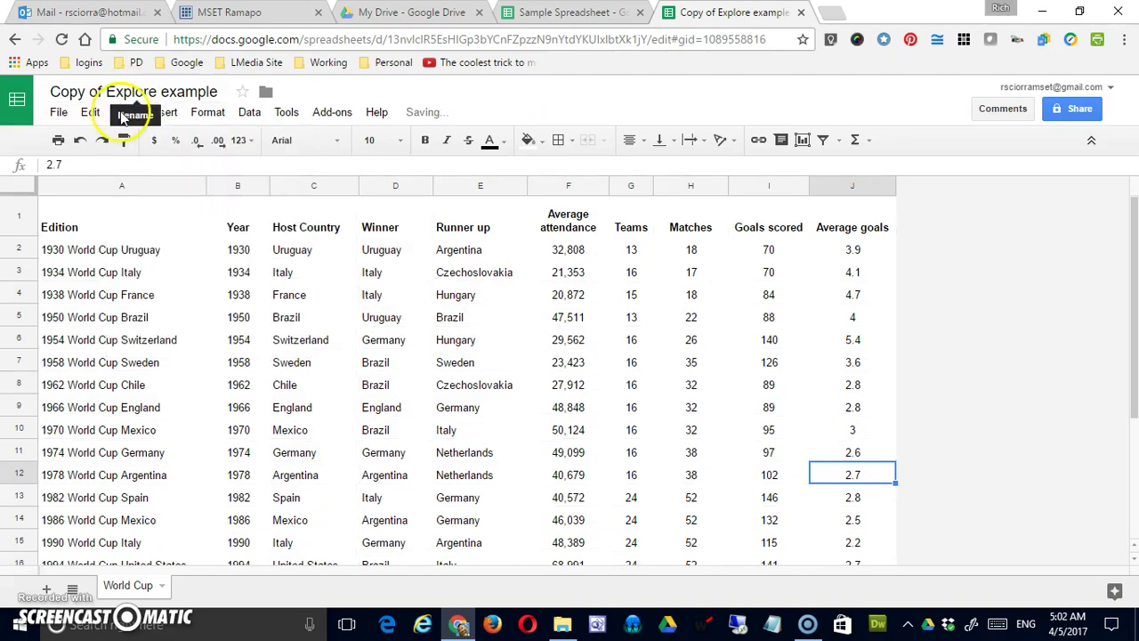
click(124, 115)
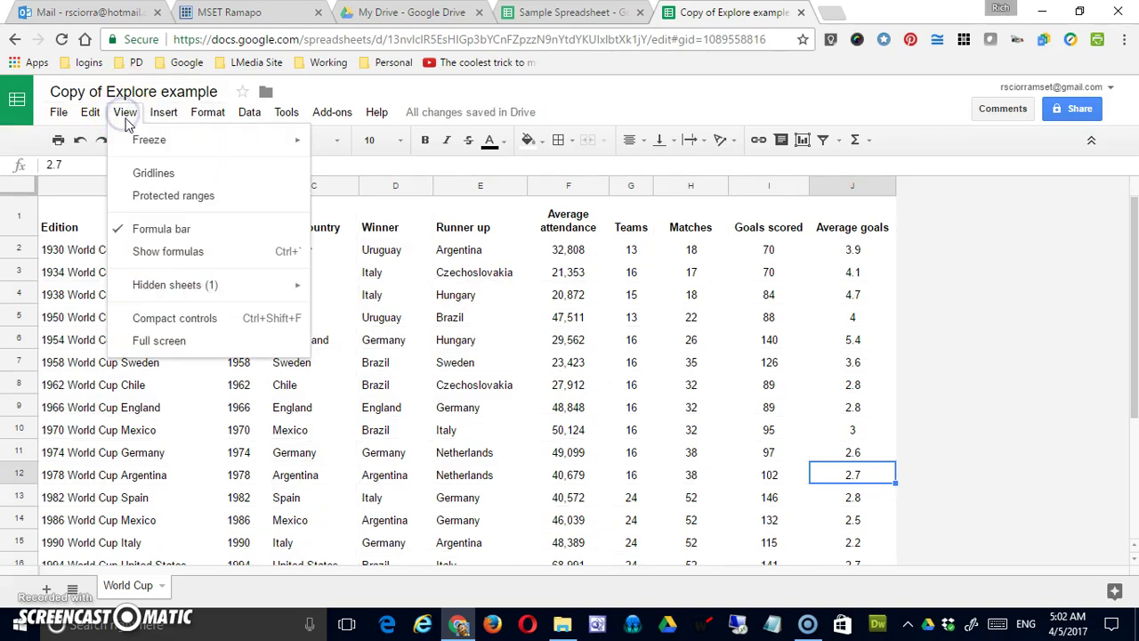
Step: Turn on shading of protected ranges and confirm the setting is checked
click(199, 200)
click(570, 385)
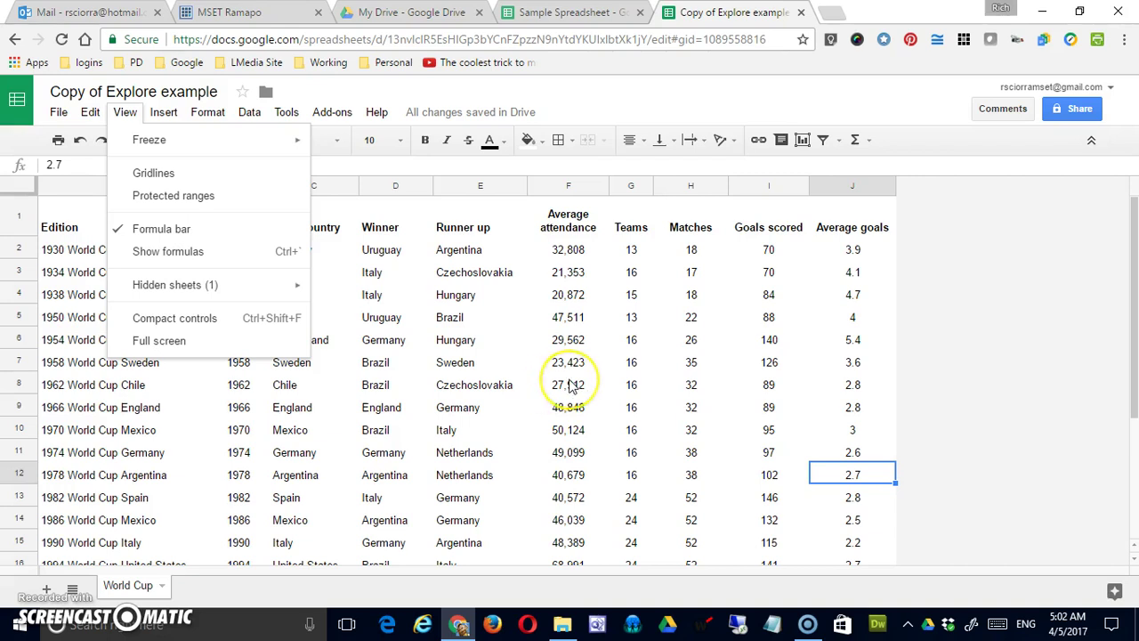
click(187, 202)
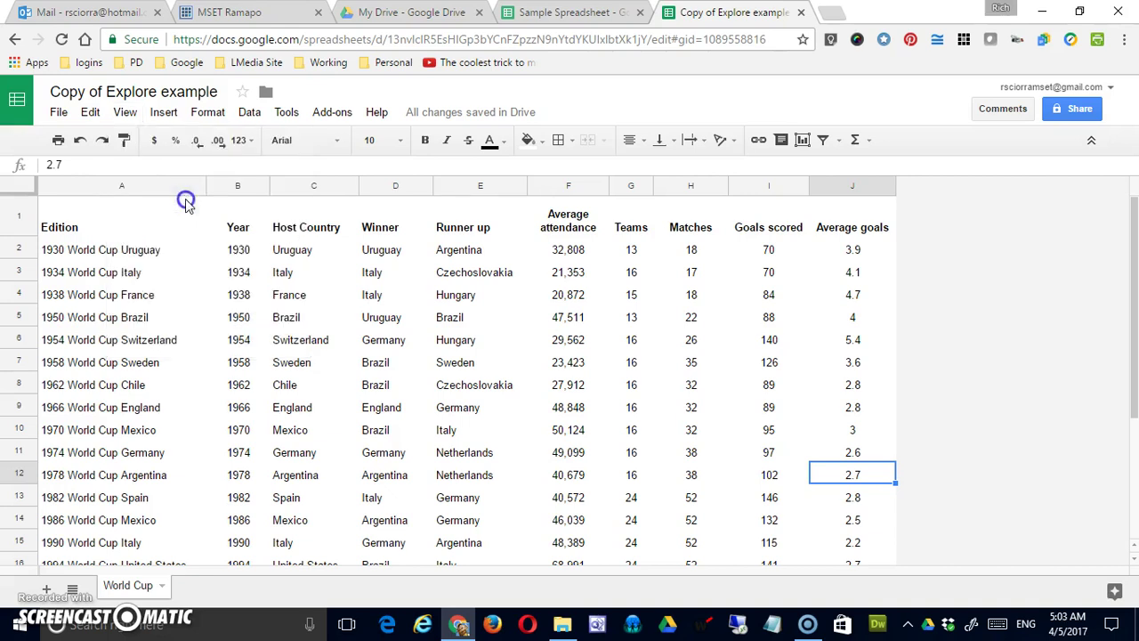
click(124, 112)
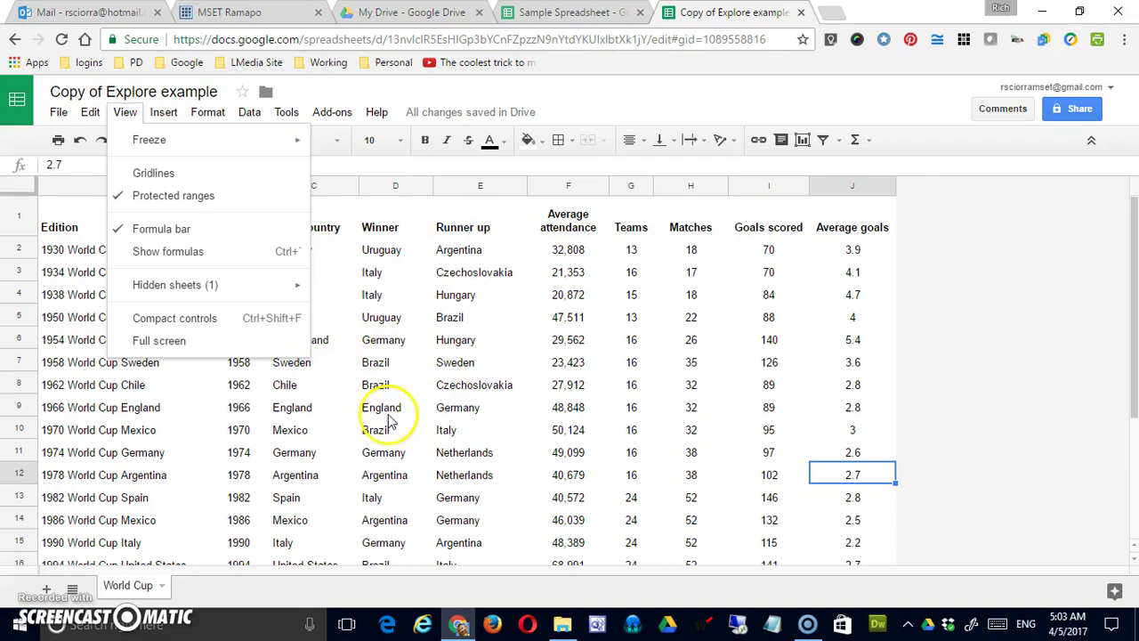
click(381, 321)
Step: Select D4 and list the protected ranges A2:A11 and D4:E10
click(371, 295)
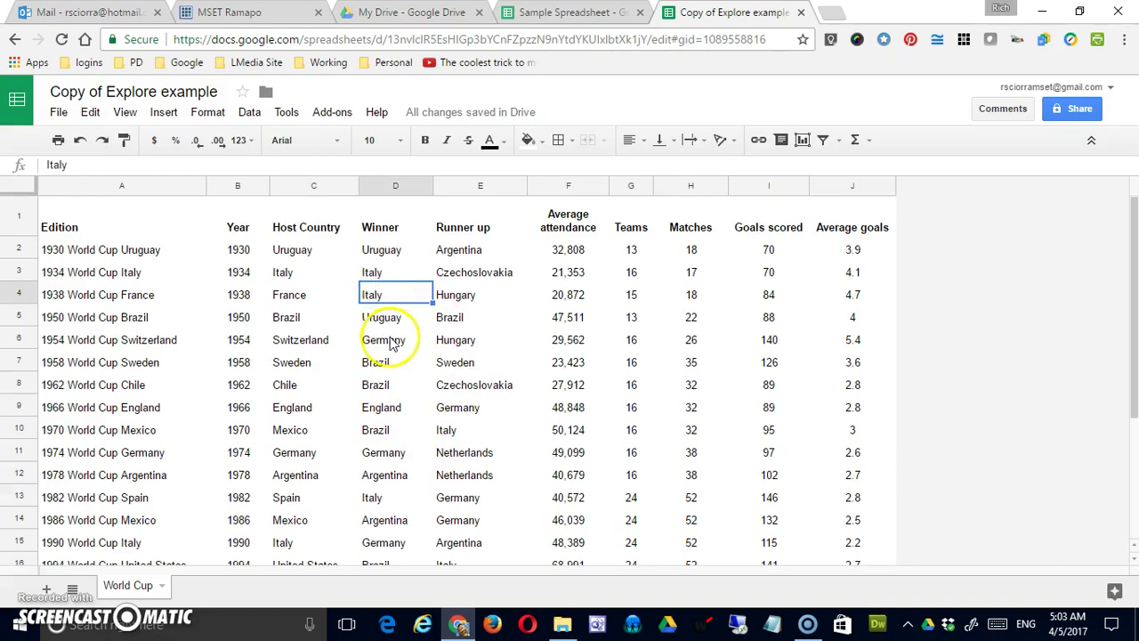
click(250, 114)
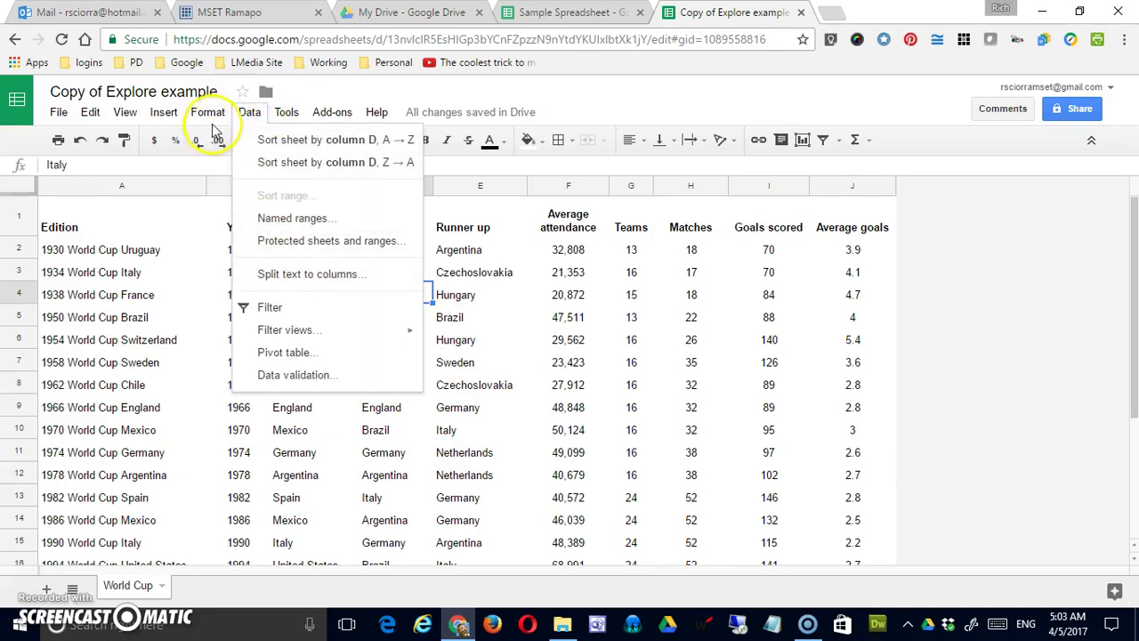
click(317, 242)
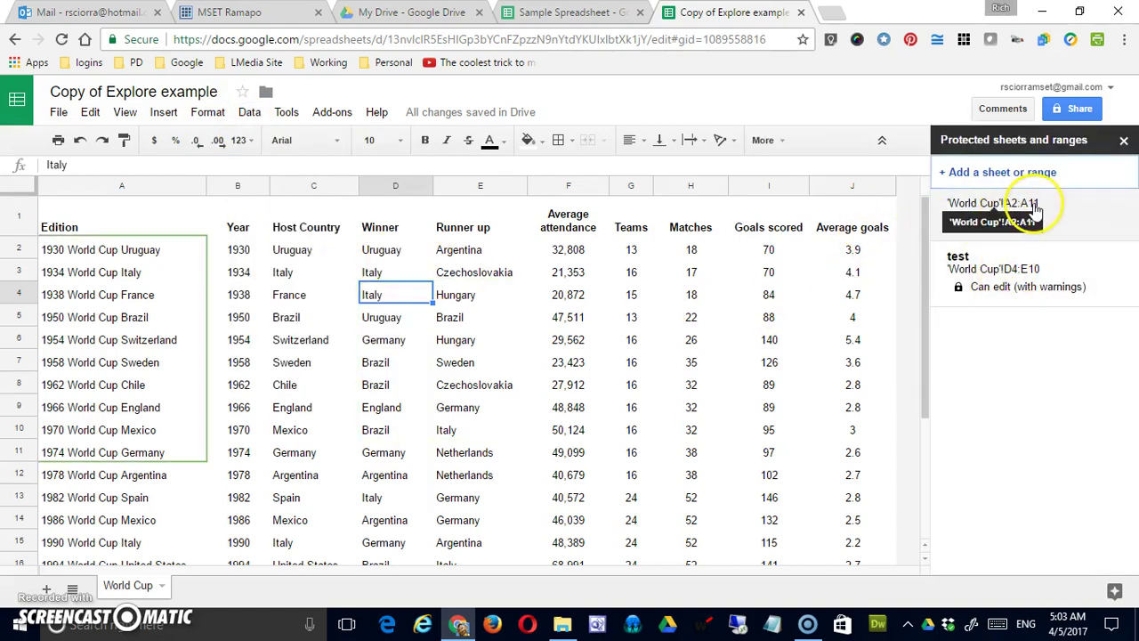
click(453, 366)
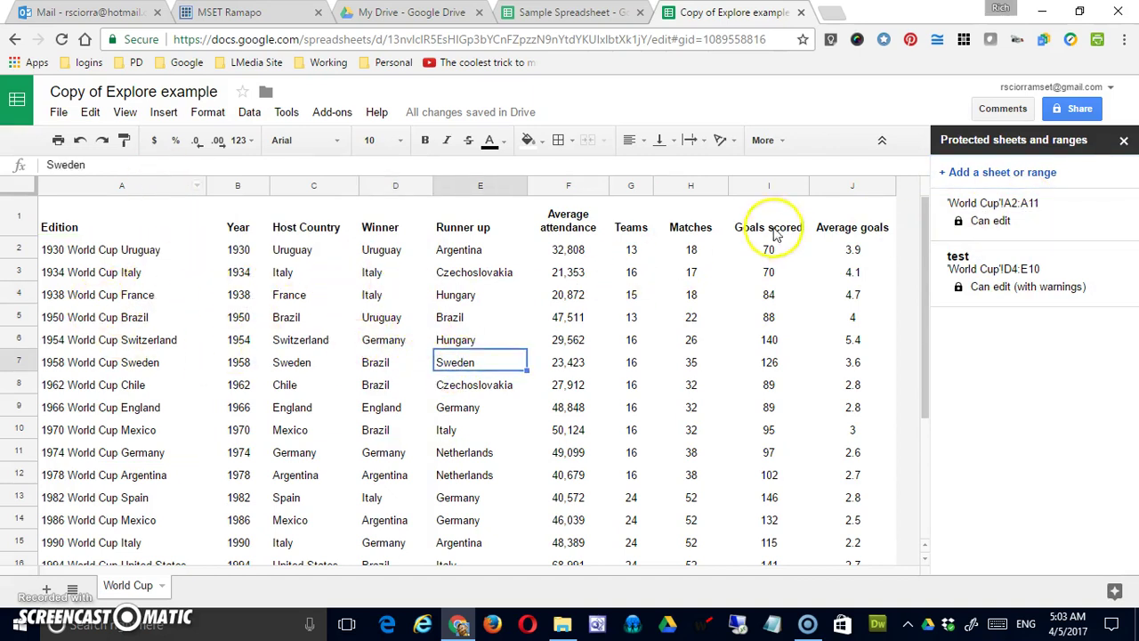
Step: Close the protected ranges panel, hide the formula bar, and inspect cells E7, G5, I21, F7
click(1124, 142)
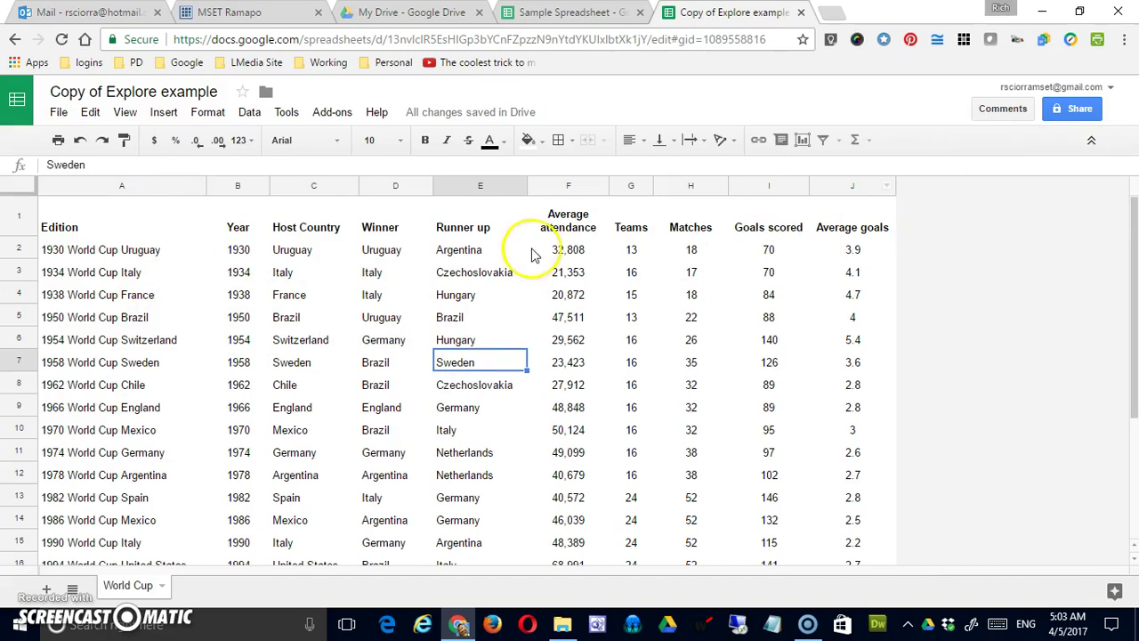
click(125, 116)
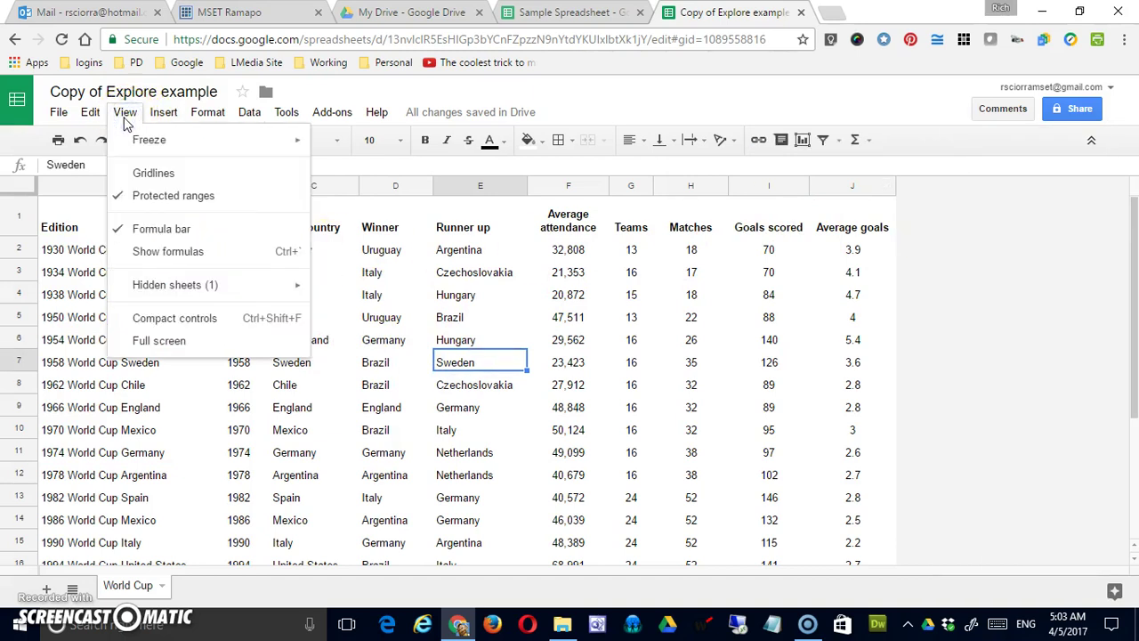
click(181, 233)
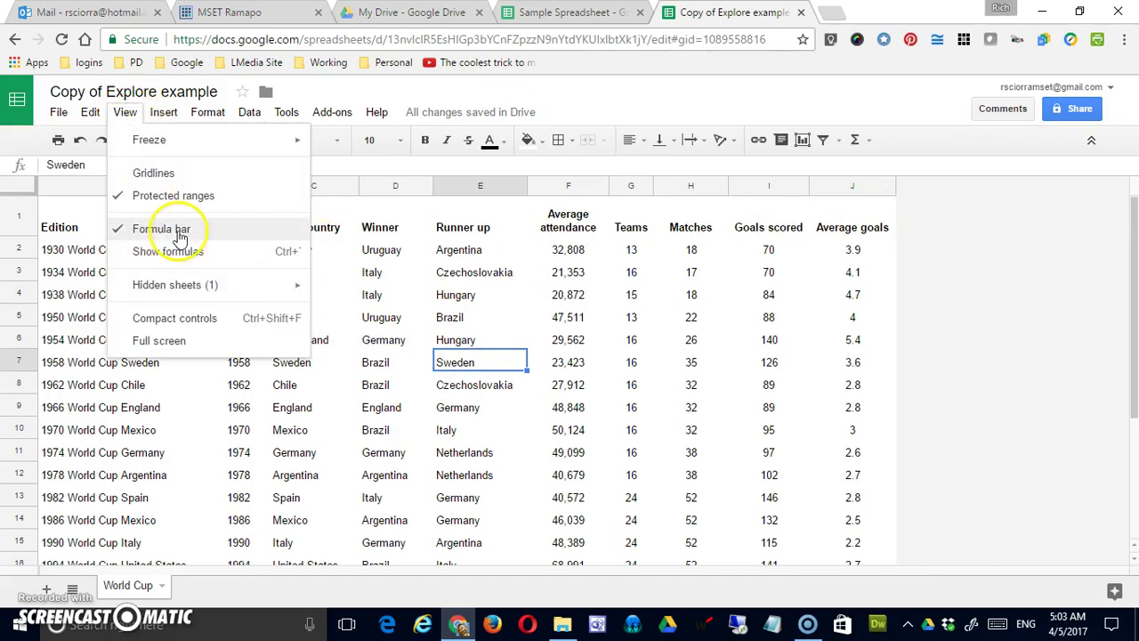
click(428, 167)
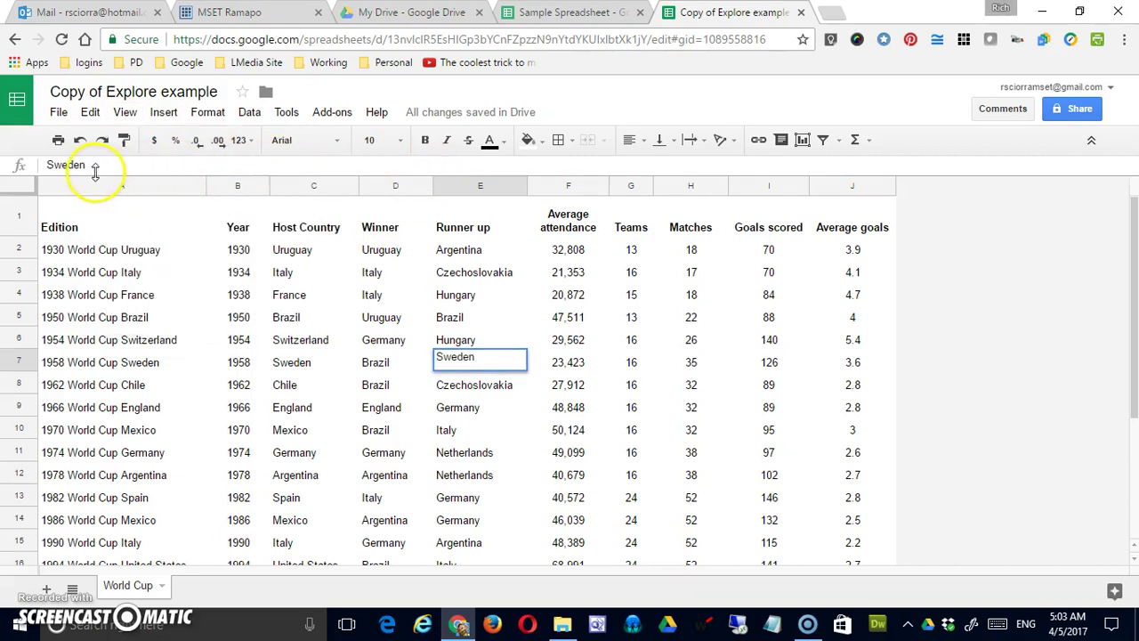
click(620, 322)
scroll(706, 463, down, 4)
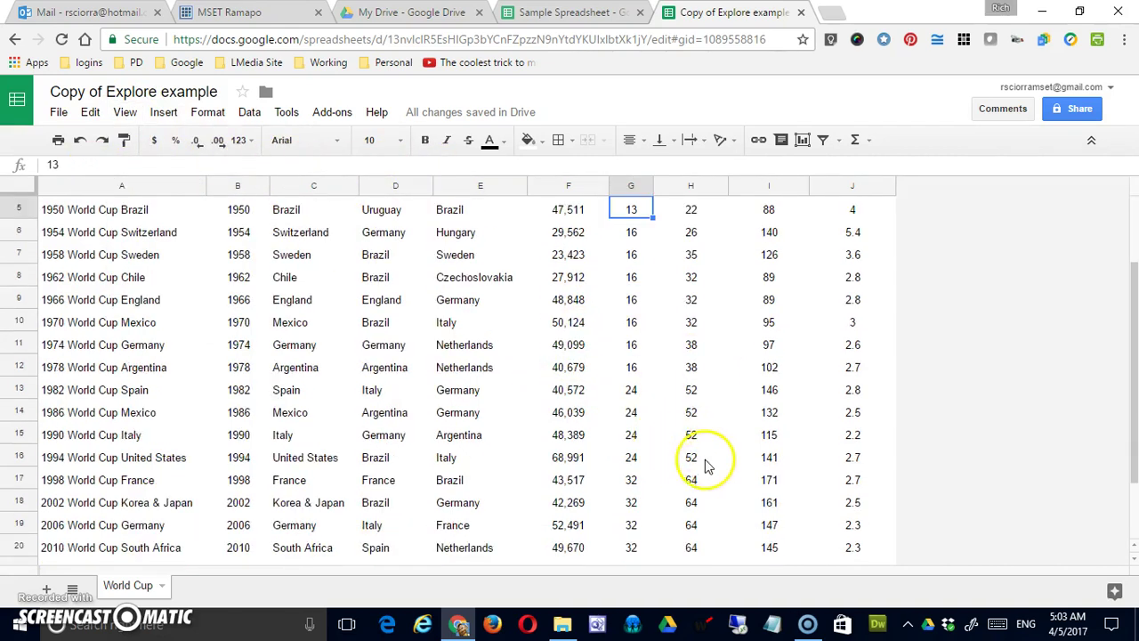
click(762, 498)
scroll(500, 405, up, 2)
scroll(501, 405, up, 1)
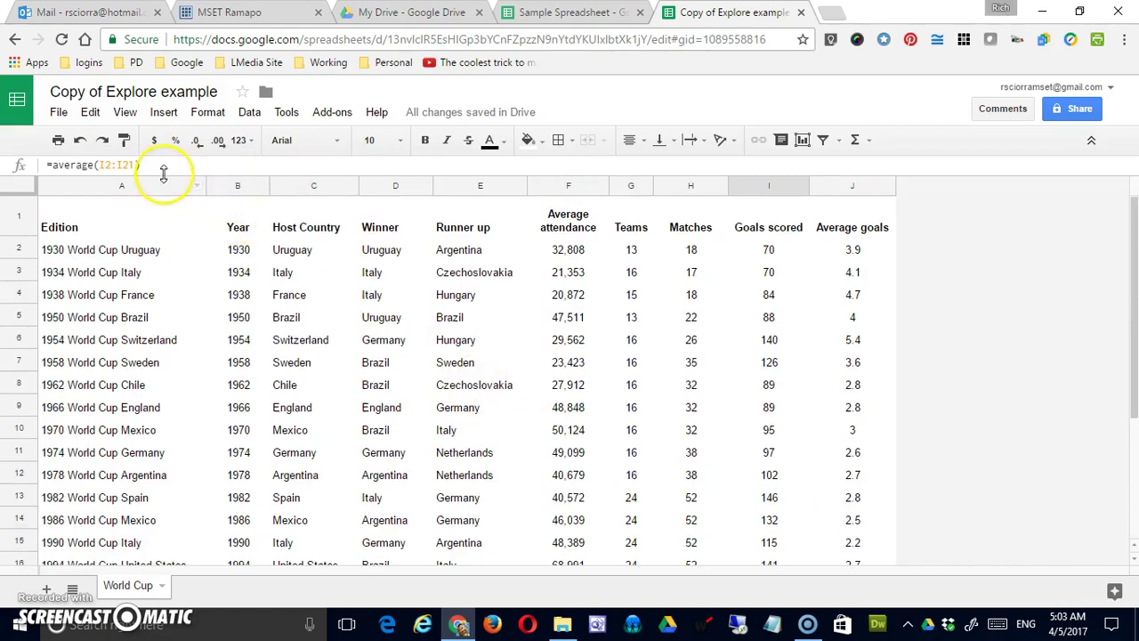
click(559, 366)
click(480, 365)
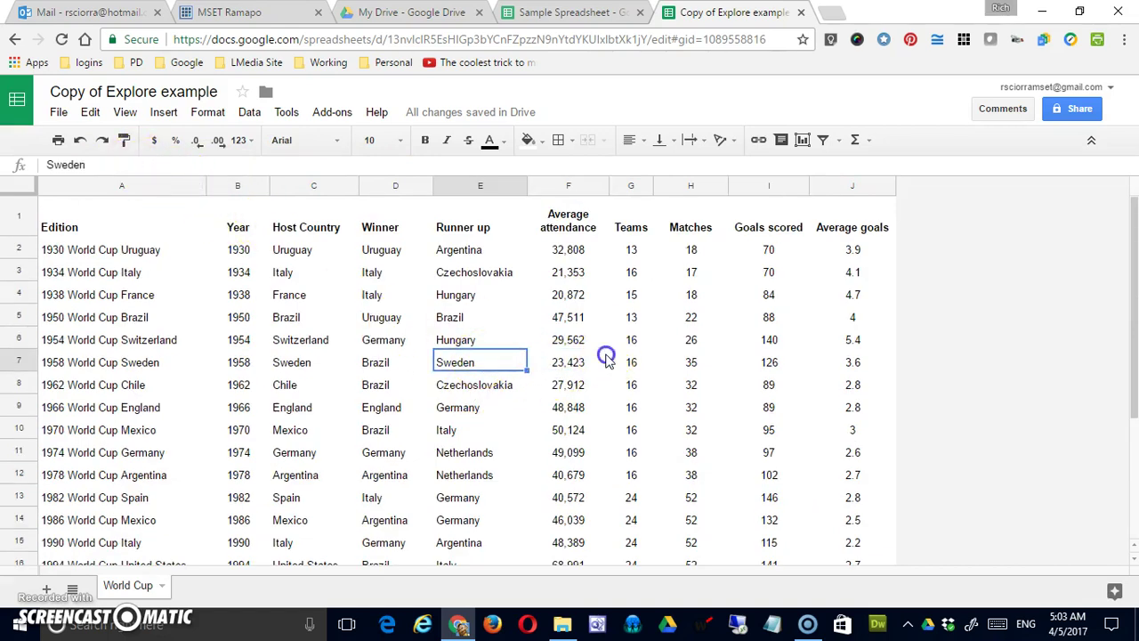
click(604, 359)
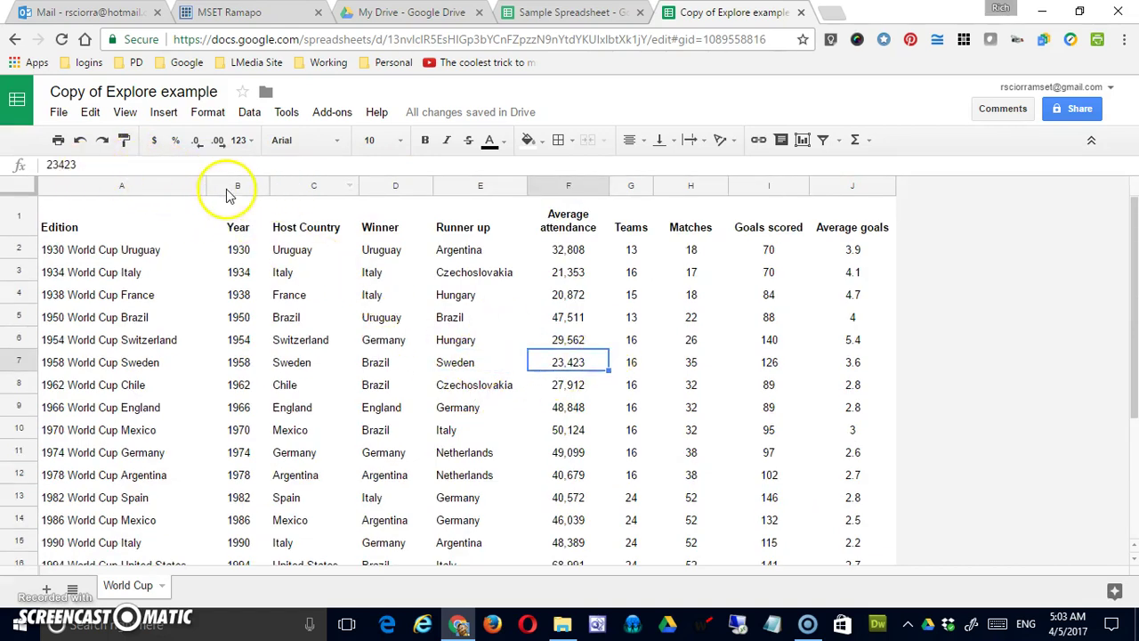
Step: Toggle the formula bar off and back on so it shows again
click(127, 113)
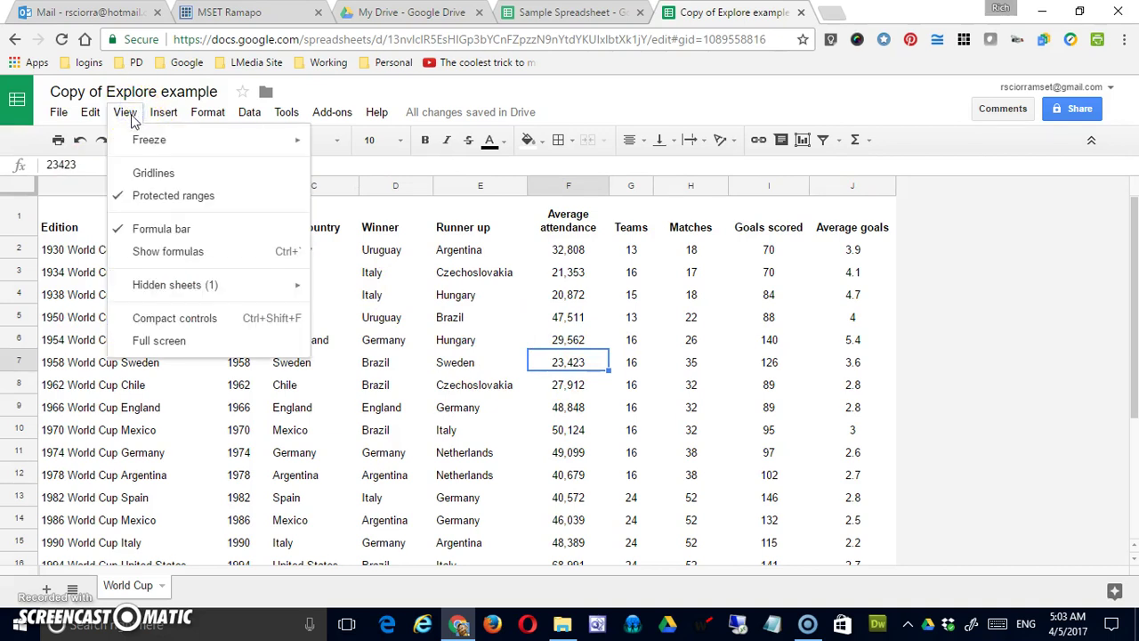
click(143, 228)
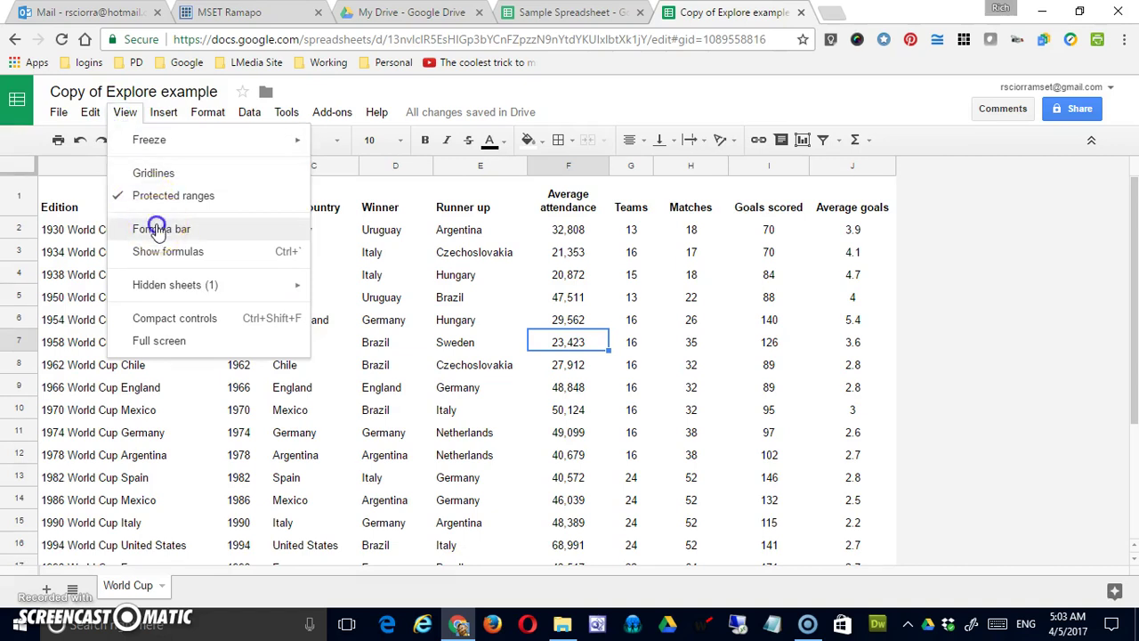
click(154, 226)
click(134, 111)
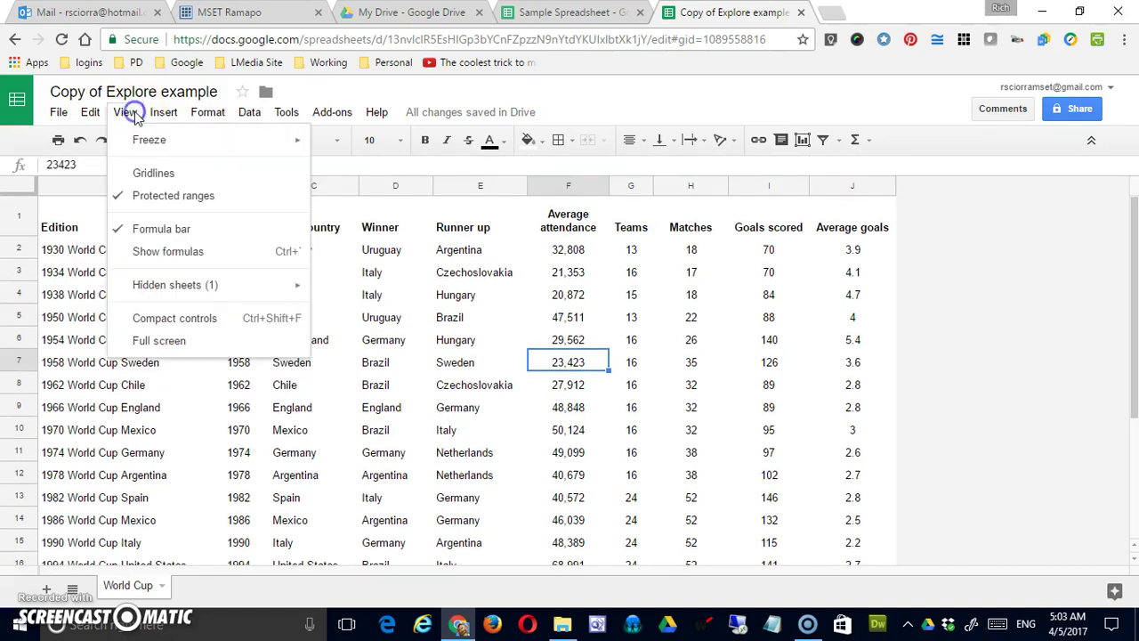
Step: Show formulas in the cells, then switch back to calculated results
click(163, 254)
scroll(560, 501, down, 5)
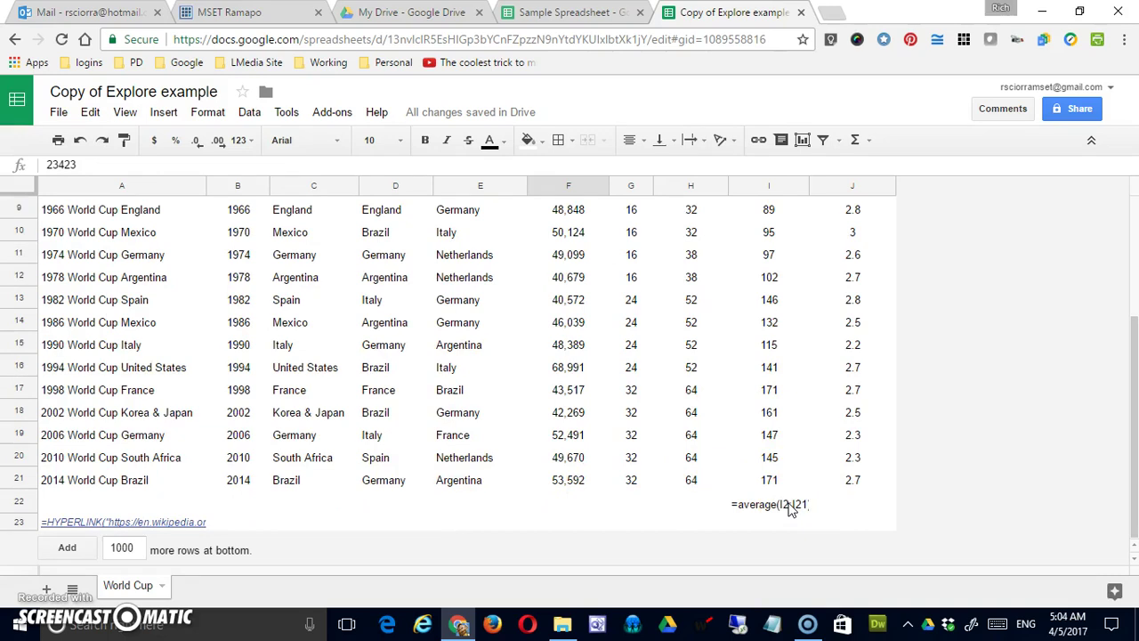
click(126, 112)
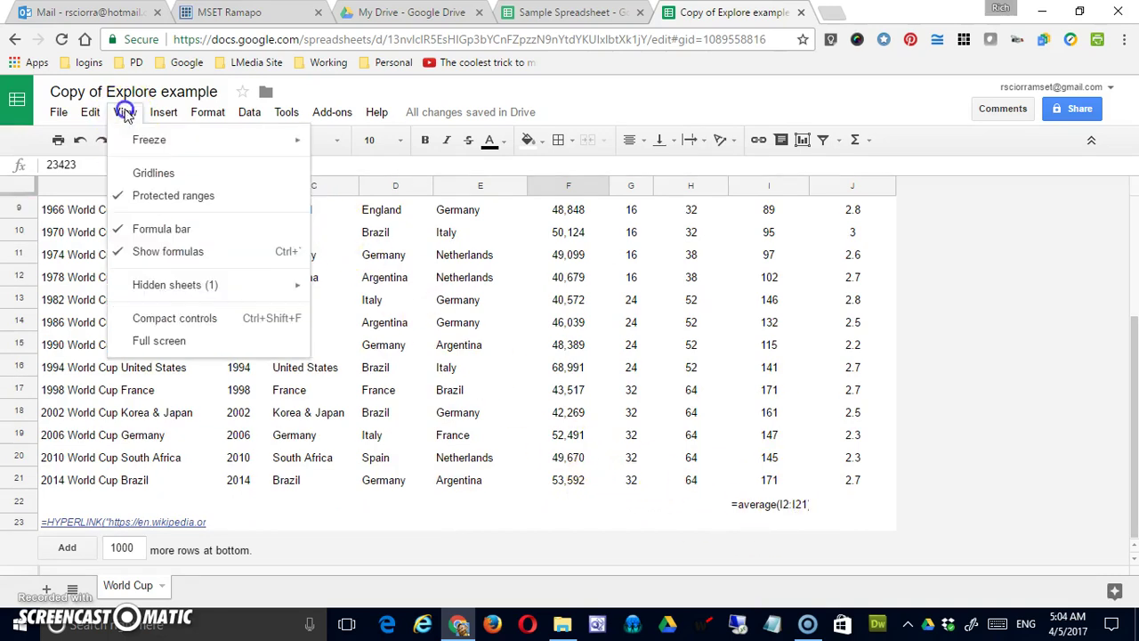
click(184, 253)
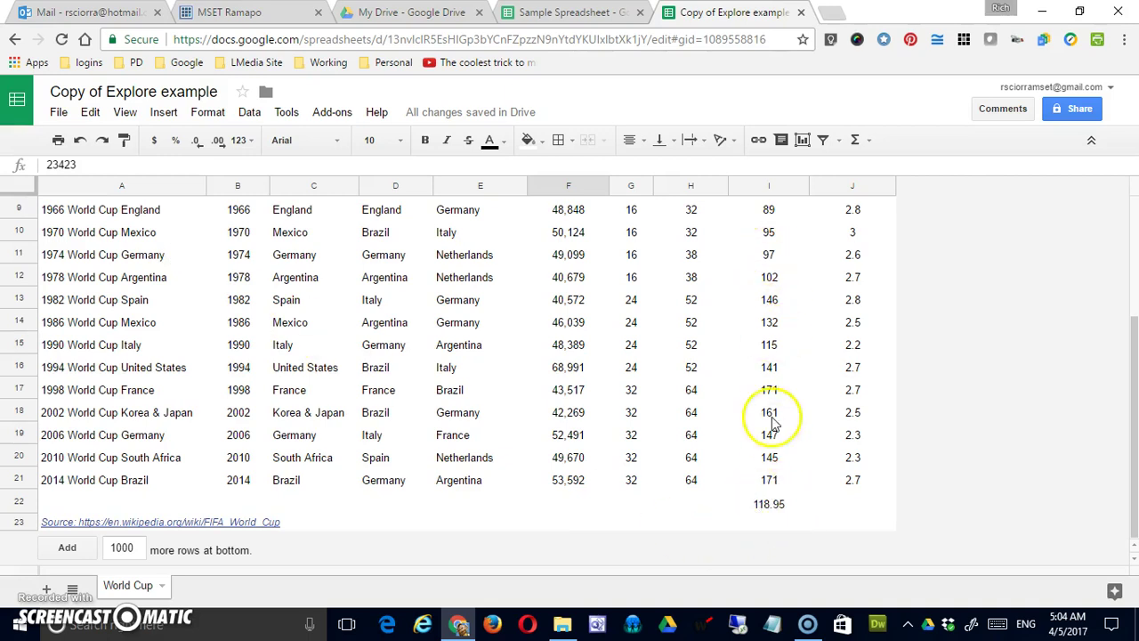
Step: Bring up the Hidden sheets list showing Sheet2
click(133, 112)
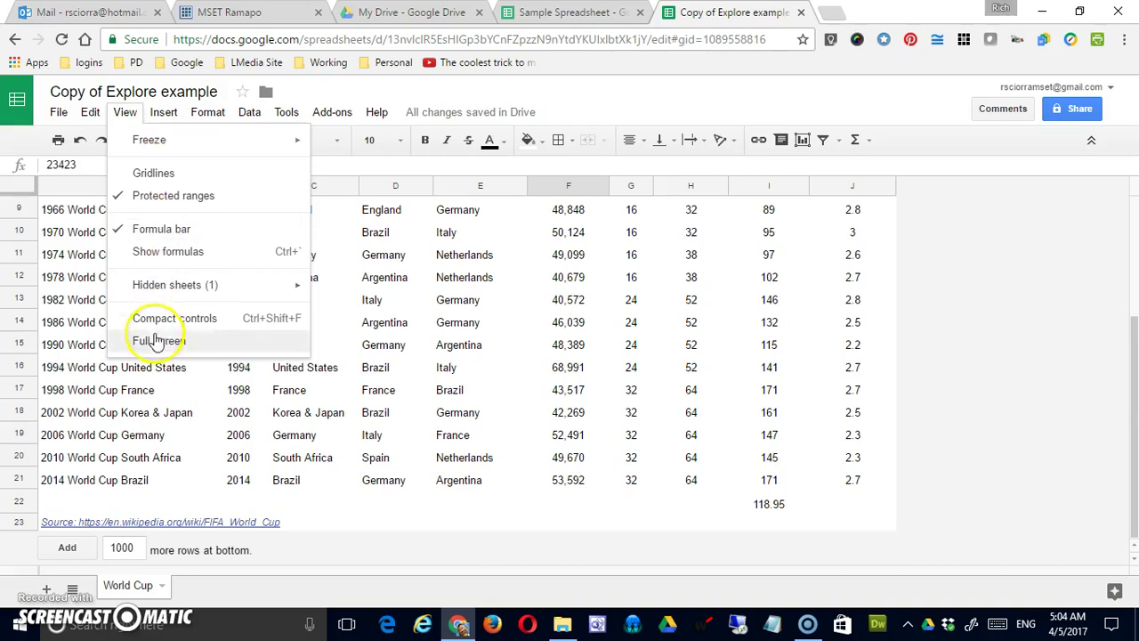
mouse_move(179, 299)
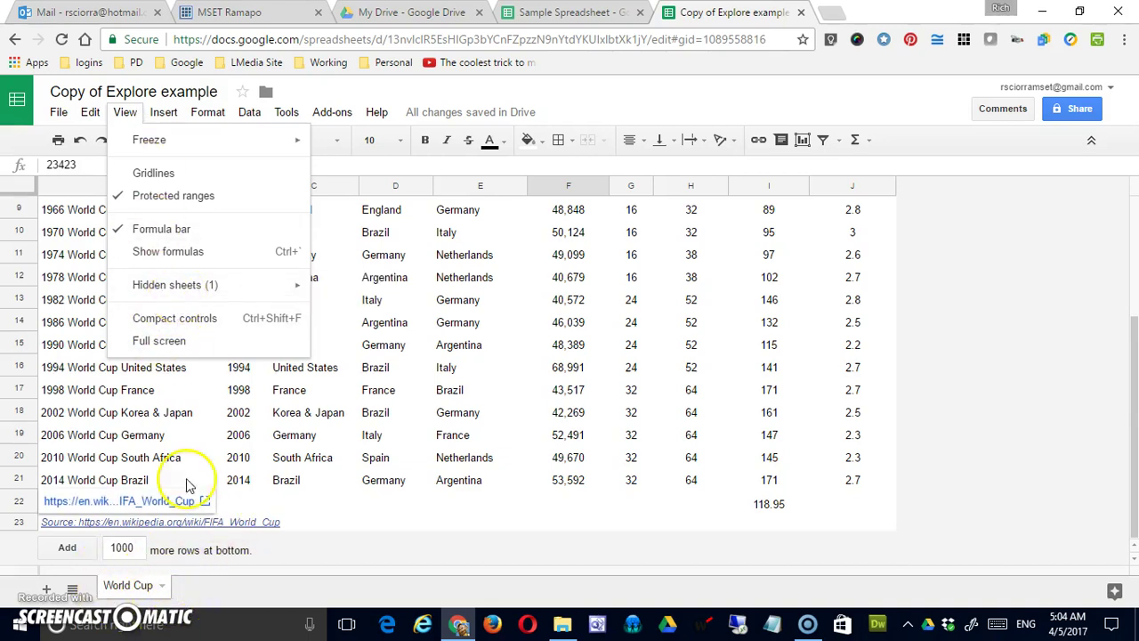
mouse_move(223, 287)
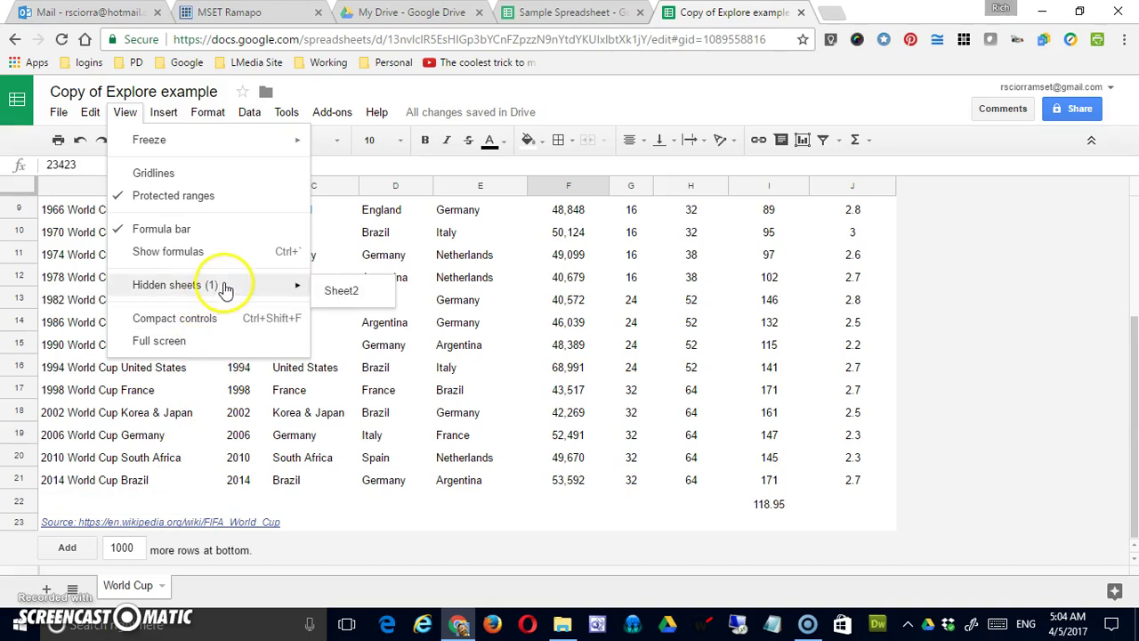
Step: Unhide Sheet2, flip between it and the World Cup tab, then hide Sheet2 again
click(380, 292)
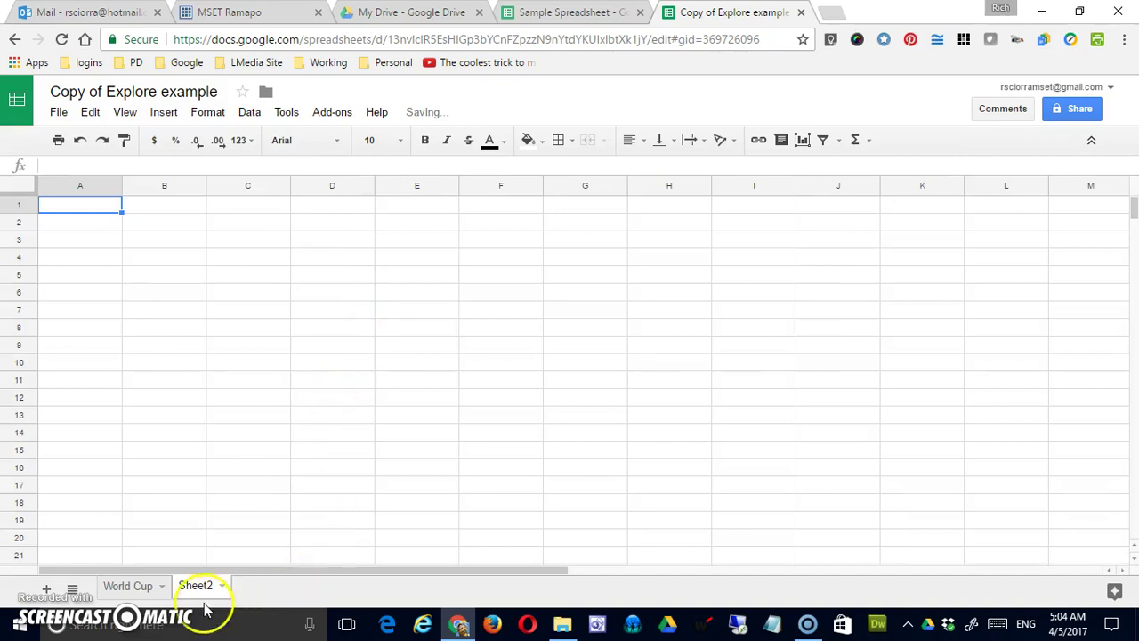
click(127, 587)
click(191, 589)
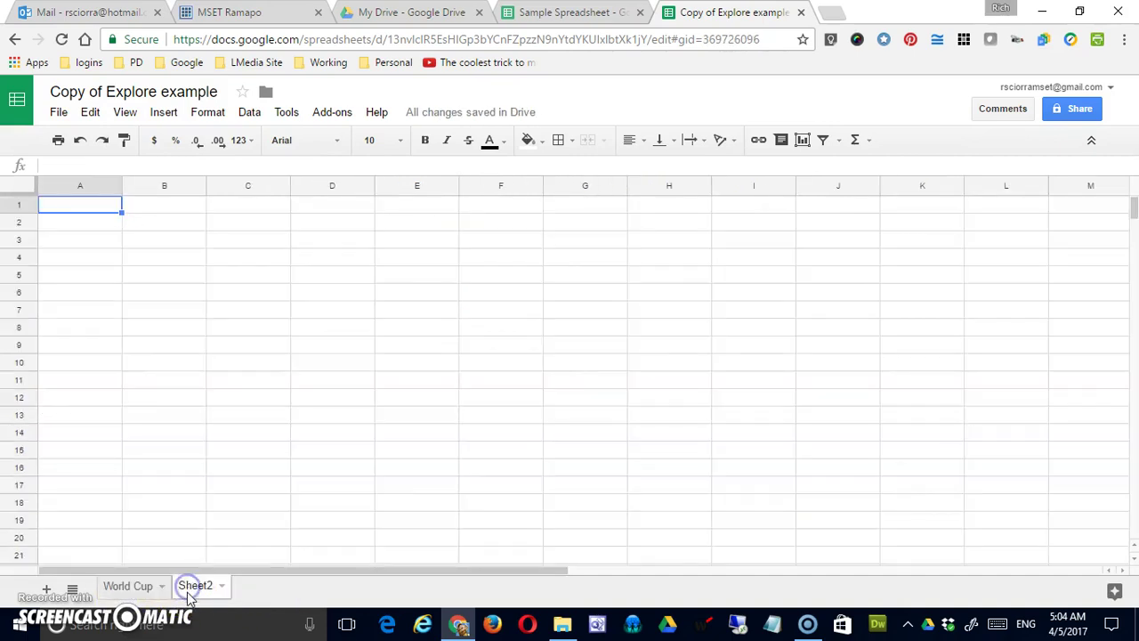
click(149, 587)
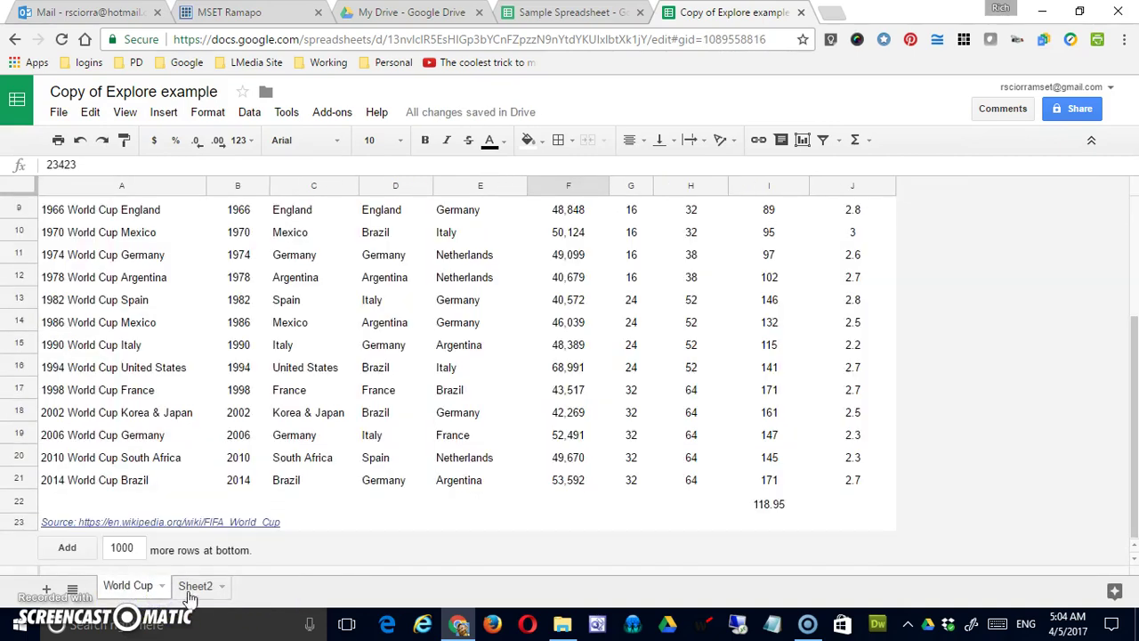
click(189, 591)
click(150, 587)
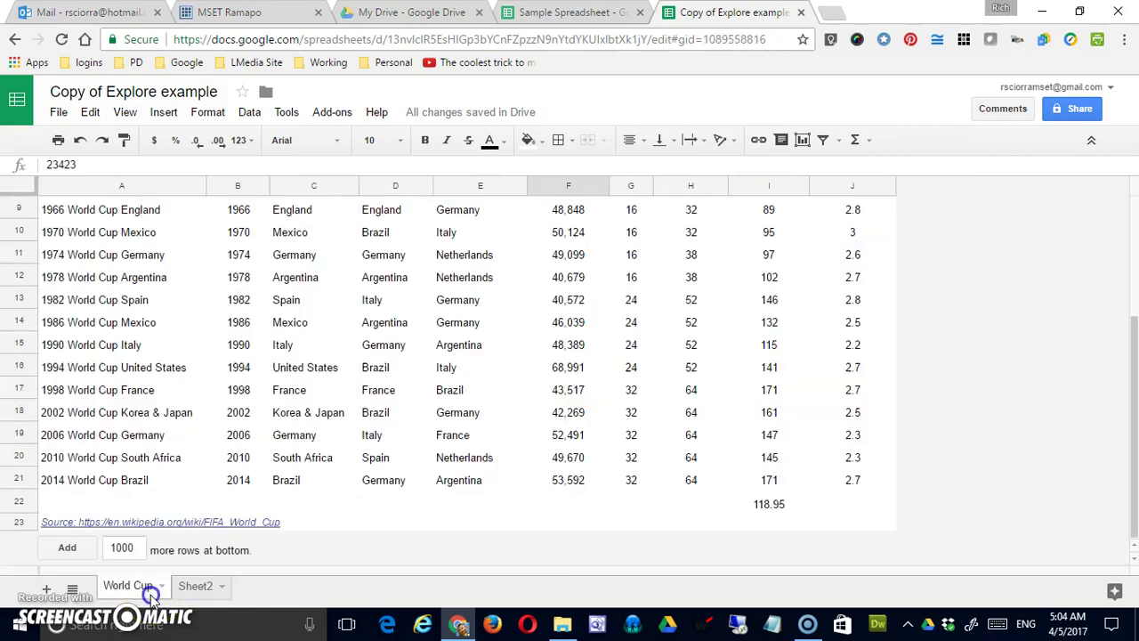
click(204, 589)
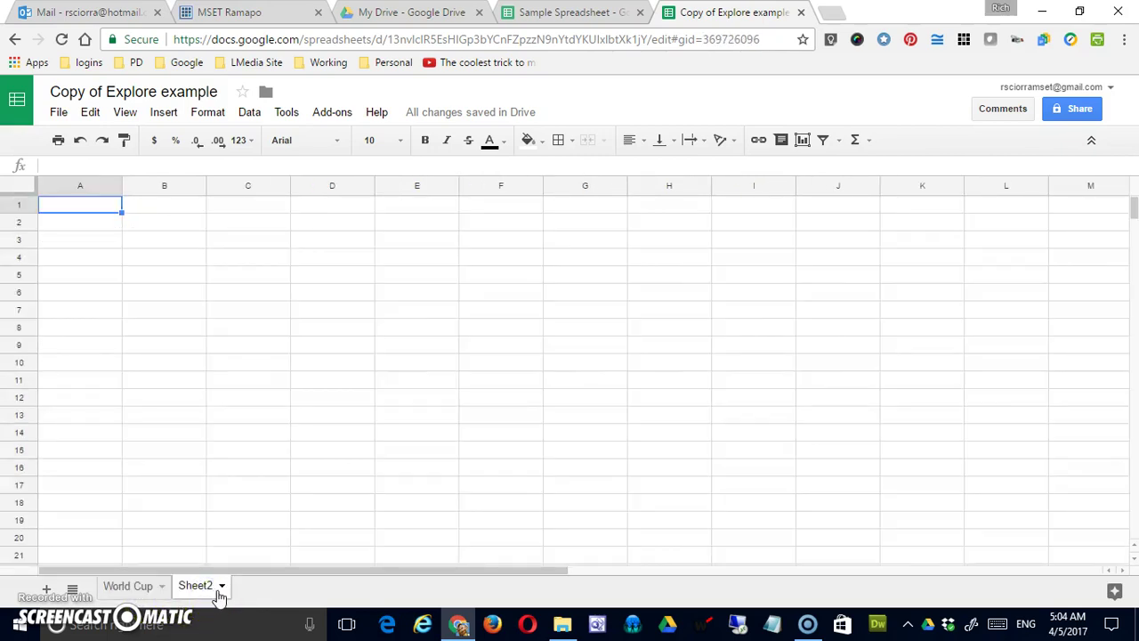
click(222, 589)
click(233, 481)
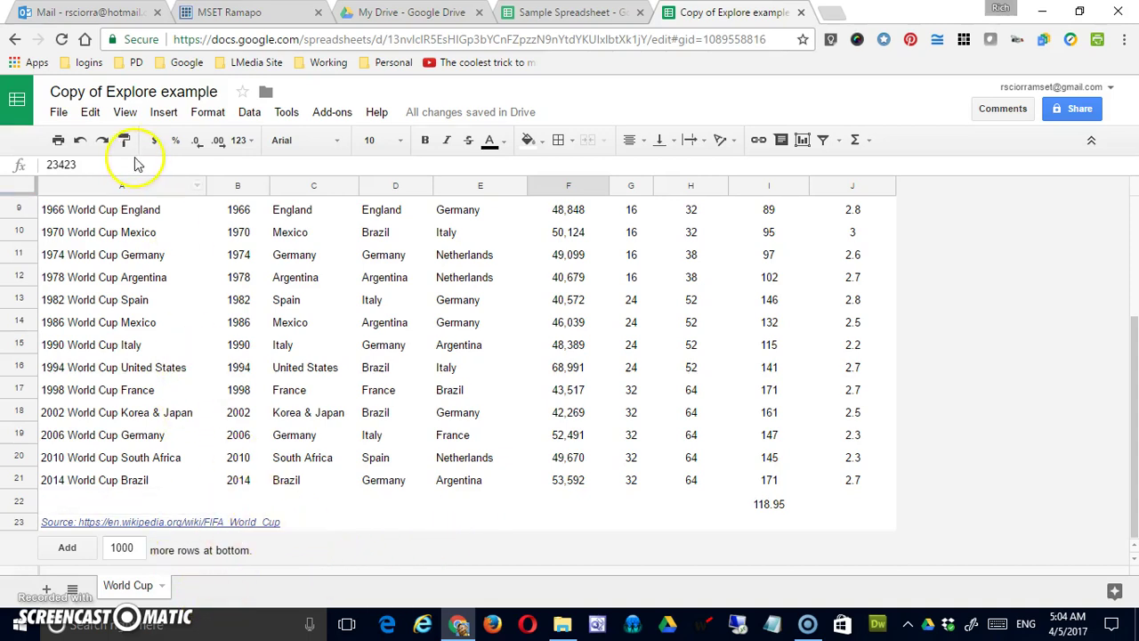
Step: Switch to compact controls, then toggle the title and menus hidden and shown
click(128, 115)
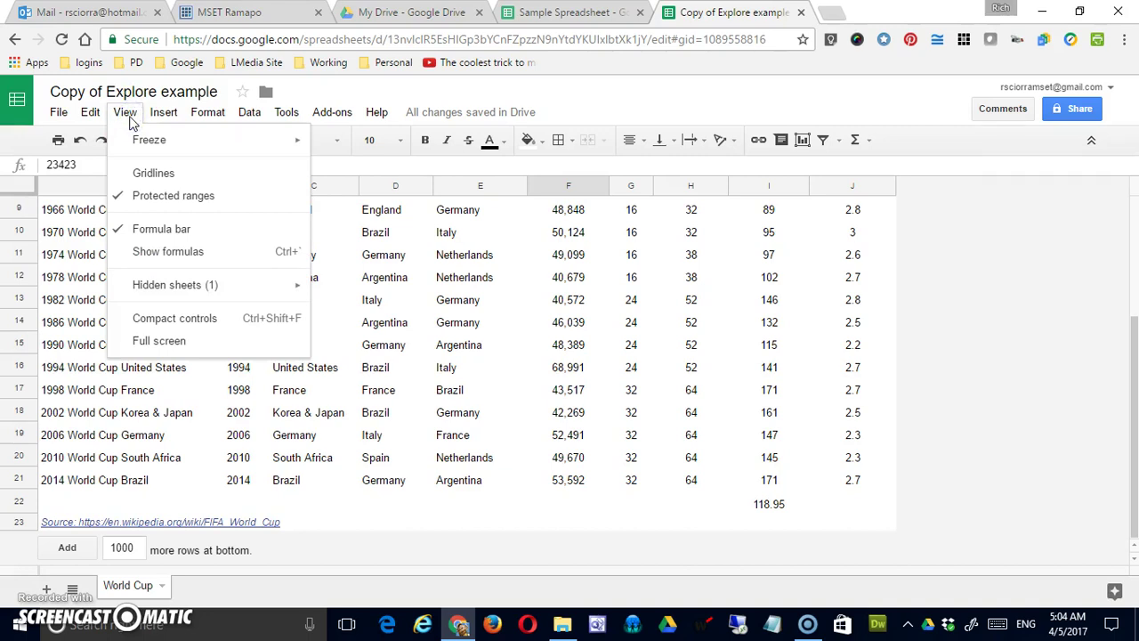
click(188, 322)
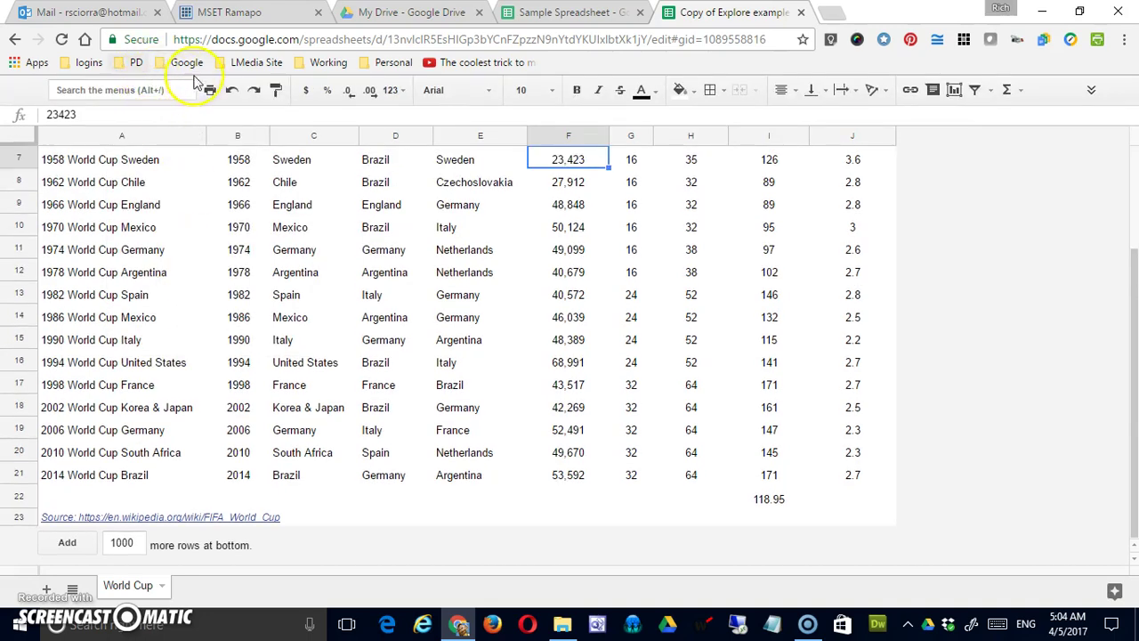
click(1089, 90)
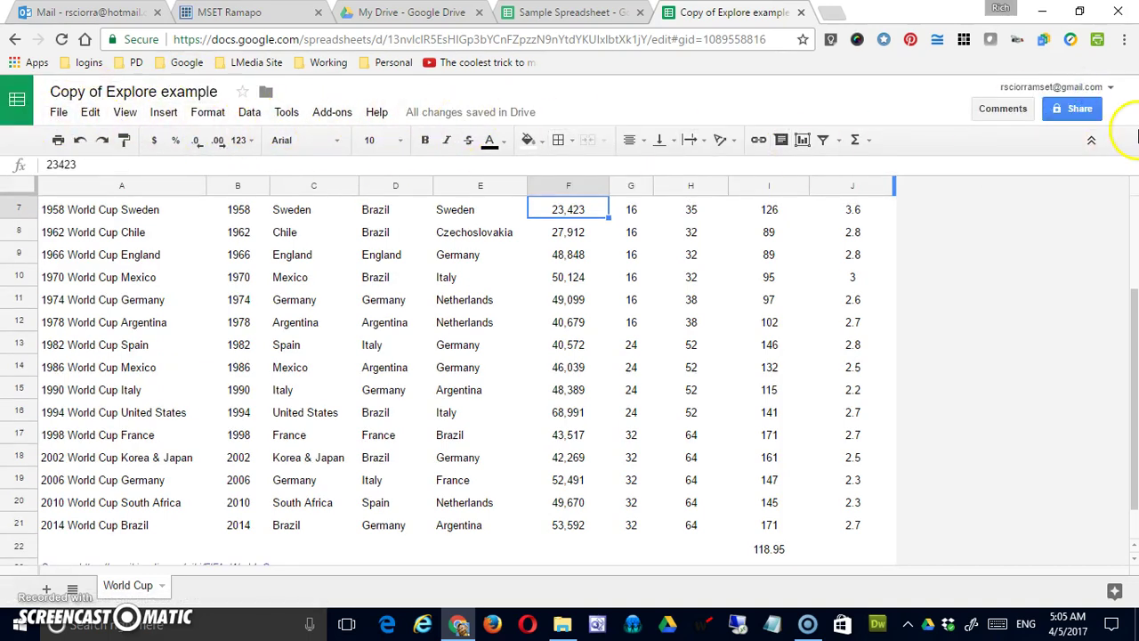
click(1093, 141)
click(1095, 91)
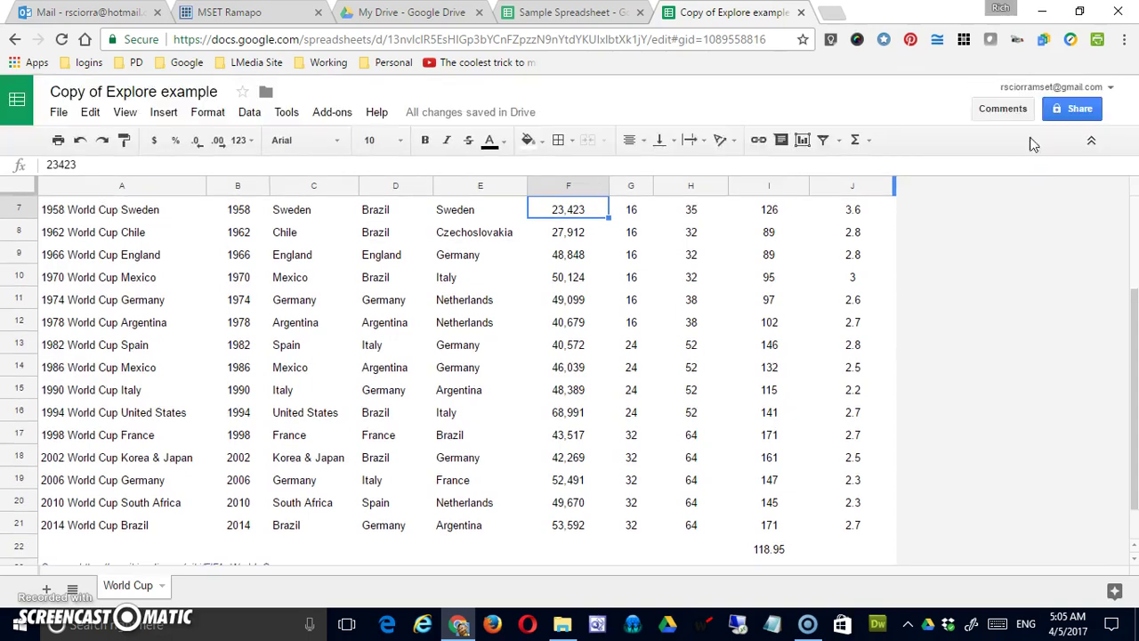
Step: Put the spreadsheet into full screen mode
click(90, 113)
click(117, 112)
click(124, 112)
click(214, 343)
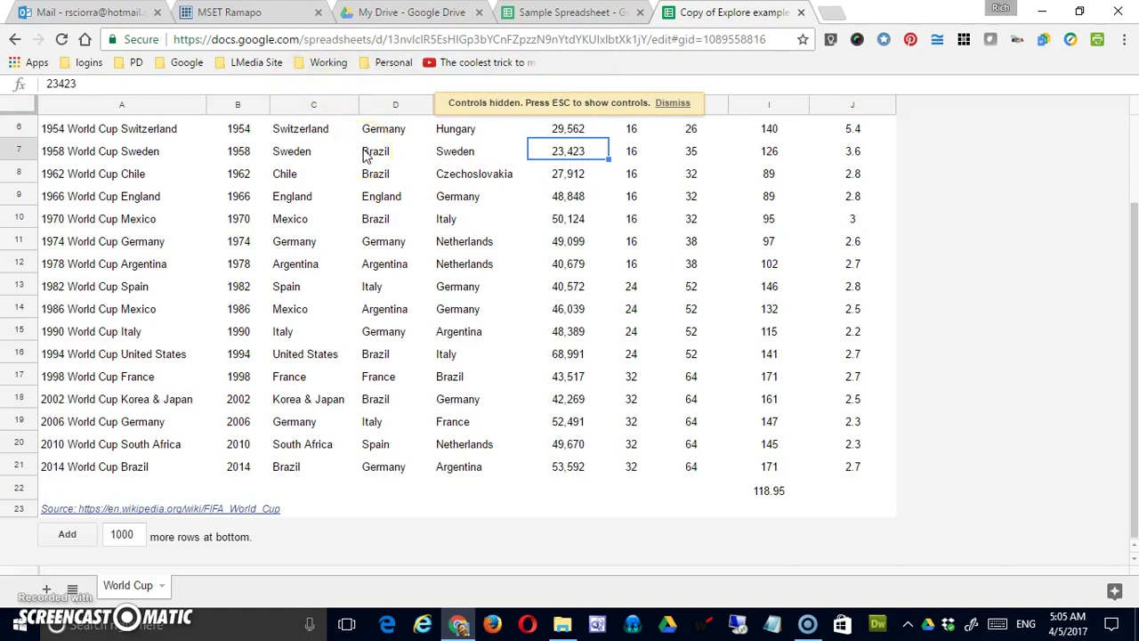
Step: Exit full screen with Esc and dismiss the View menu without choosing anything
key(Escape)
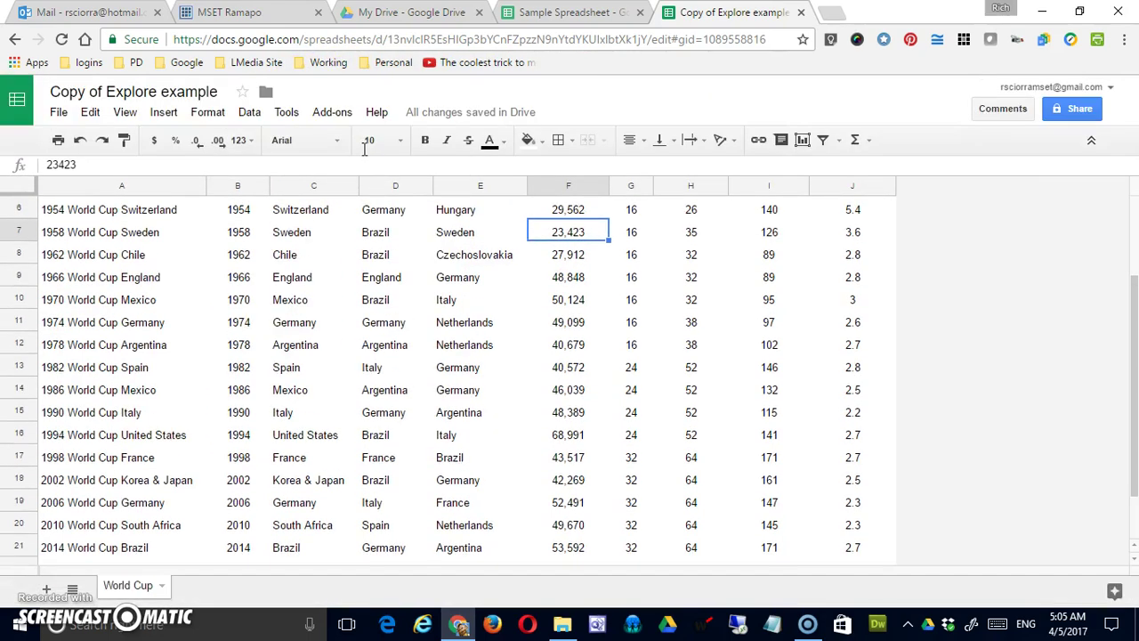
click(127, 113)
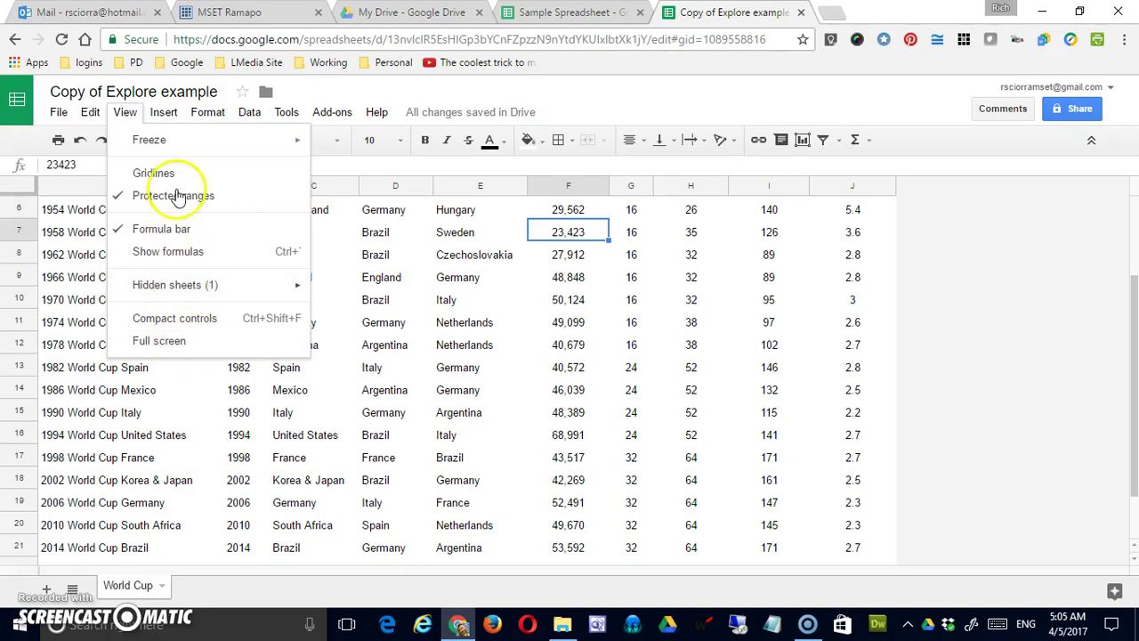
click(237, 413)
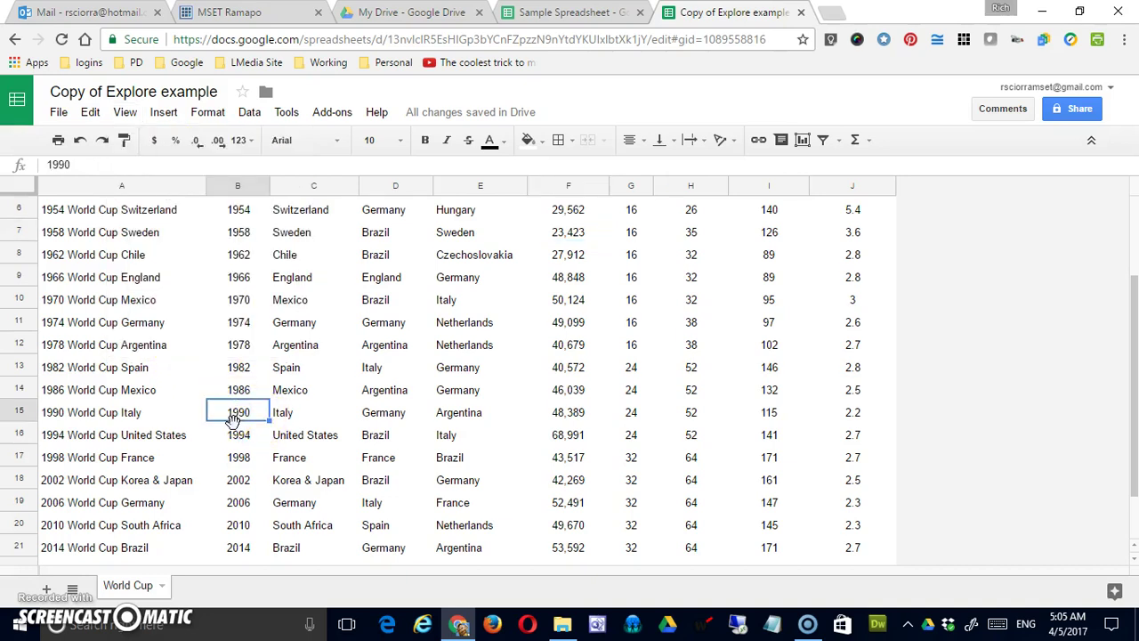